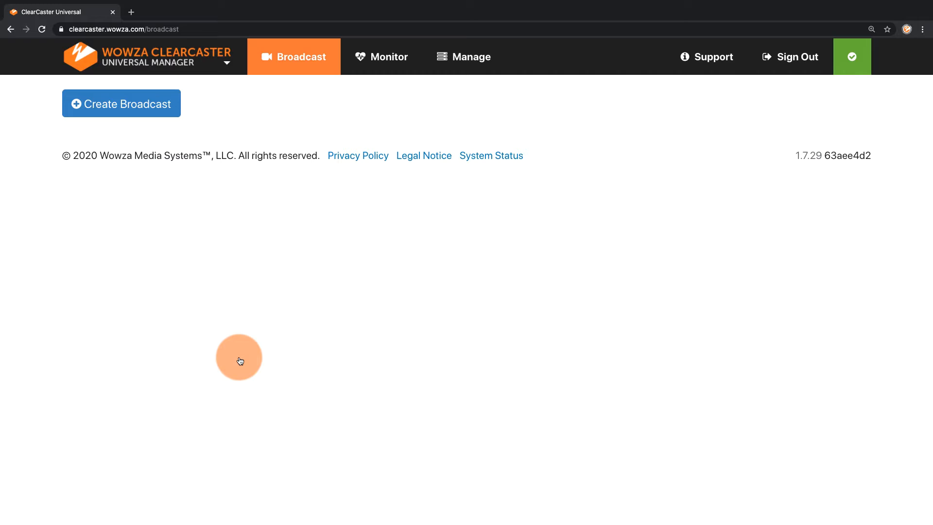
Start adding a LinkedIn Live access token in the ClearCaster integrations and sign in to LinkedIn with the prefilled credentials
click(478, 67)
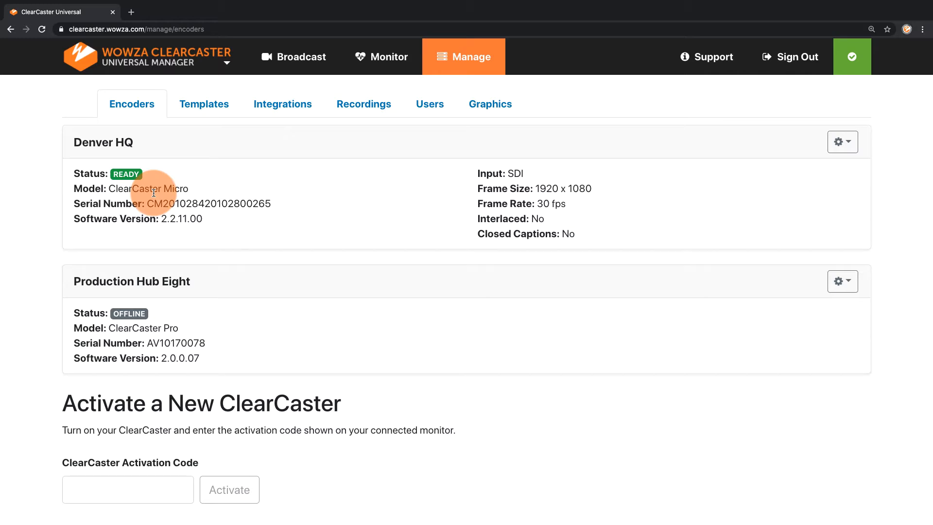
click(274, 104)
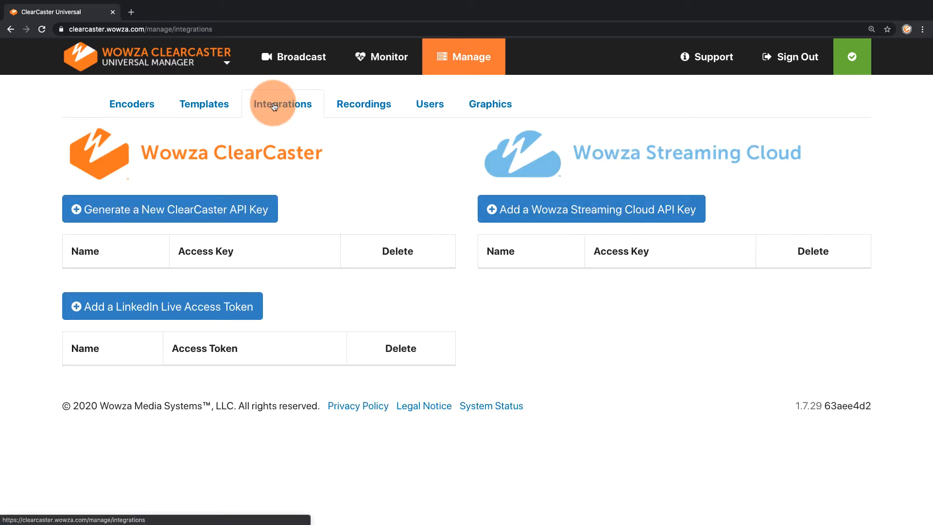
click(183, 307)
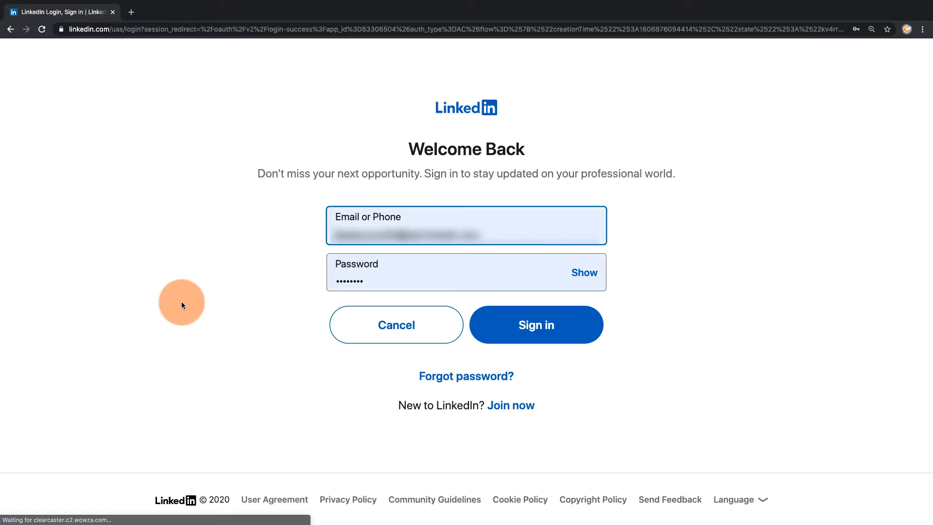
click(506, 325)
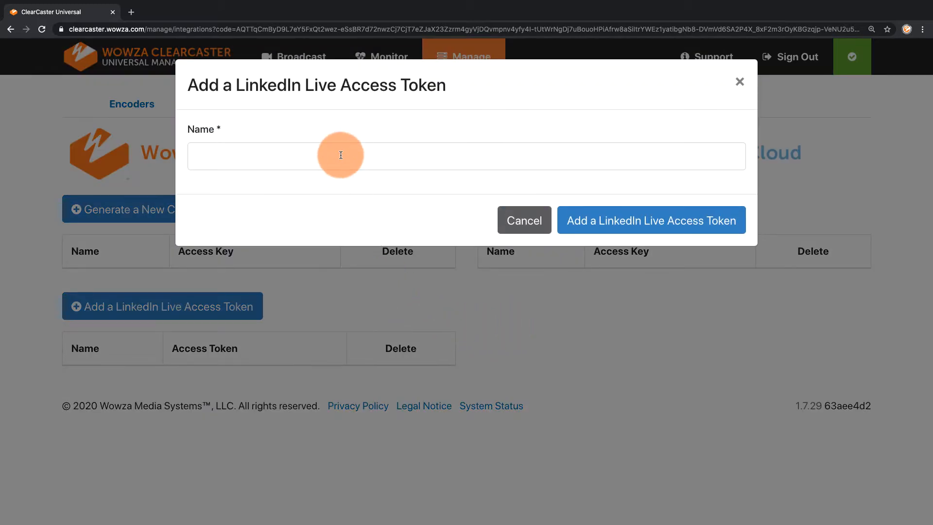
Name the LinkedIn Live access token with the account holder's full name and add it
click(340, 155)
text(Barry )
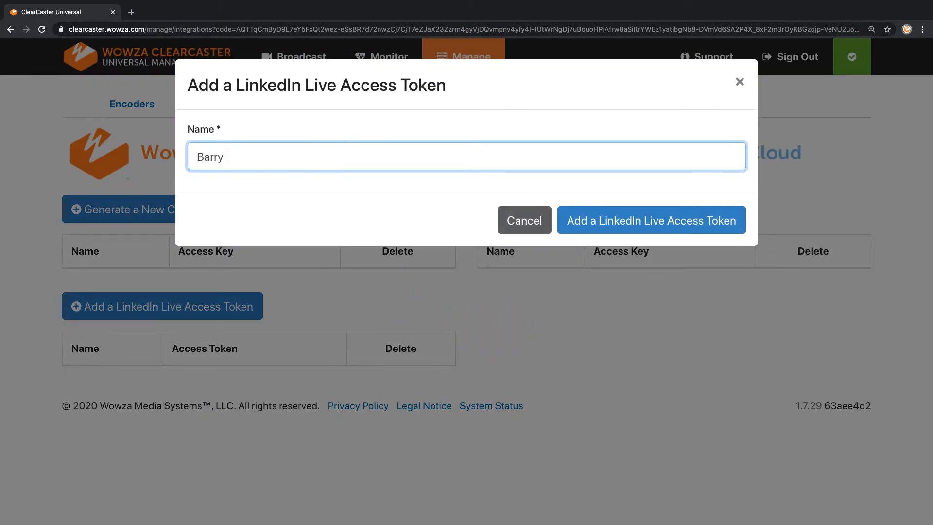
text(Allen)
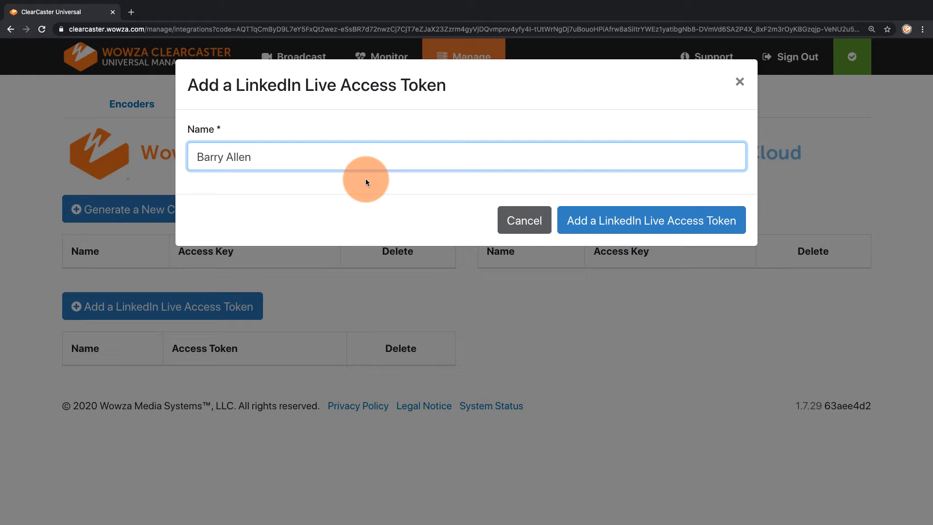
click(568, 230)
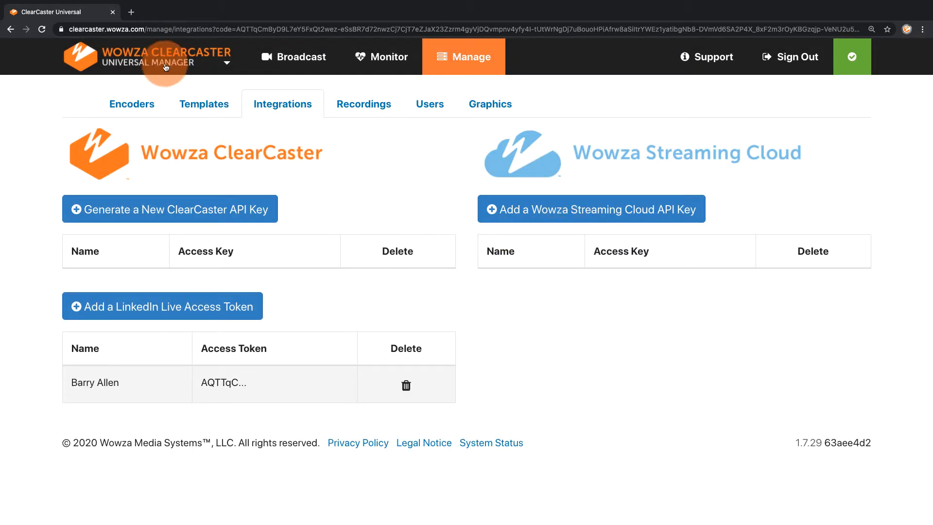
Open LinkedIn in a new browser tab and check the member profile and its stream.me and share.it pages
click(133, 14)
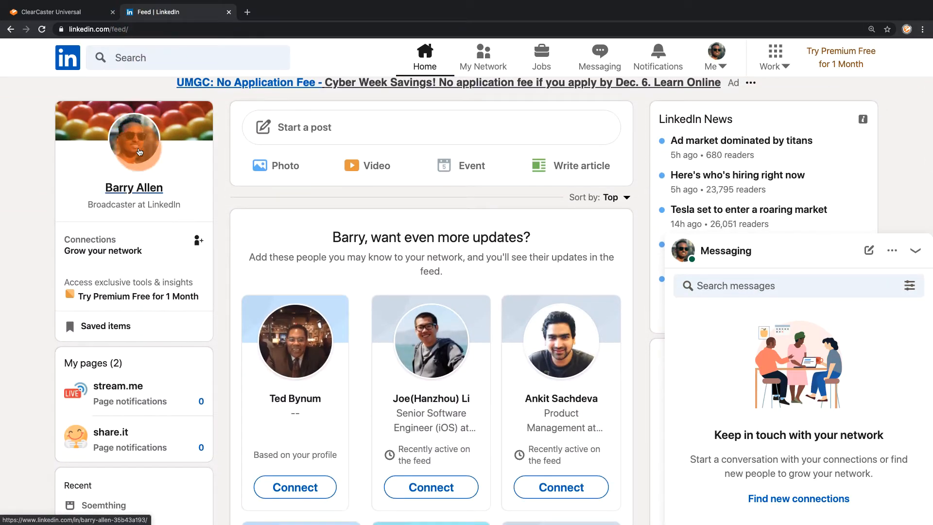
click(124, 387)
click(116, 434)
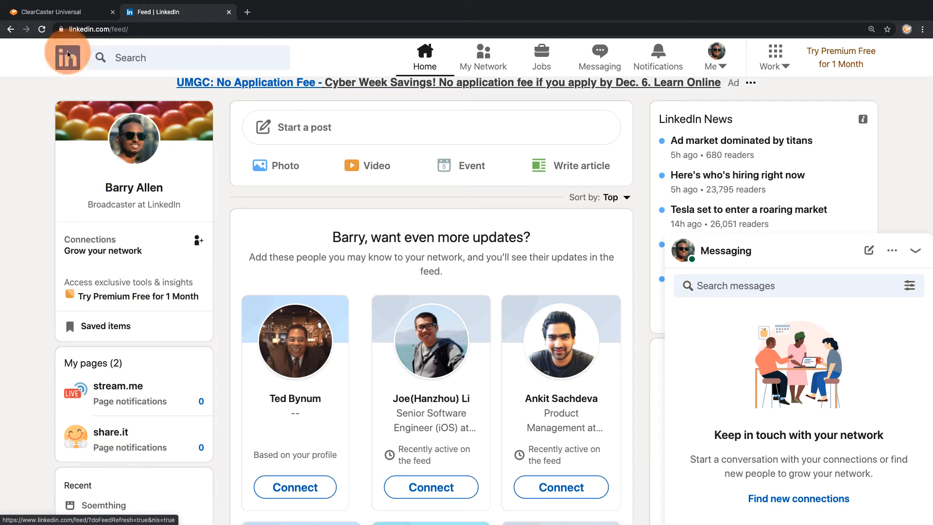
Return to ClearCaster and start a new broadcast named "Hey everyone, it's me!"
click(58, 11)
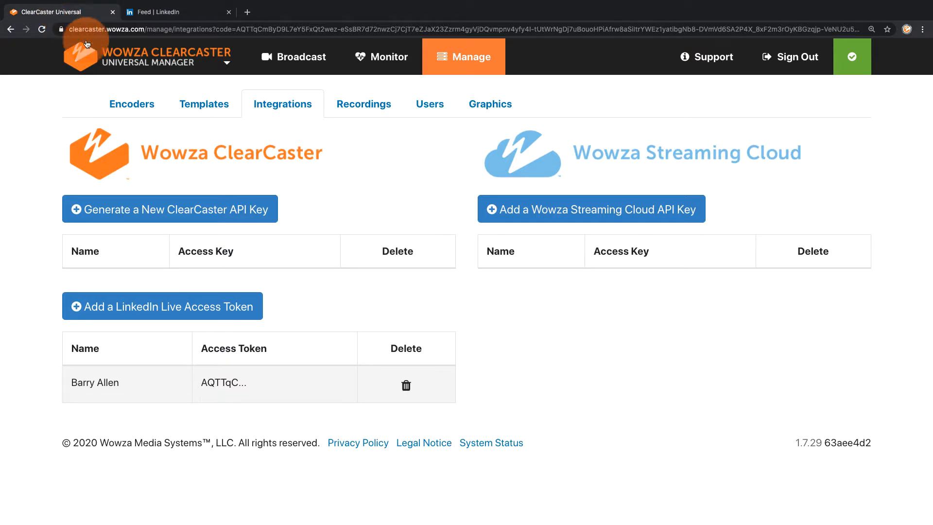
click(283, 59)
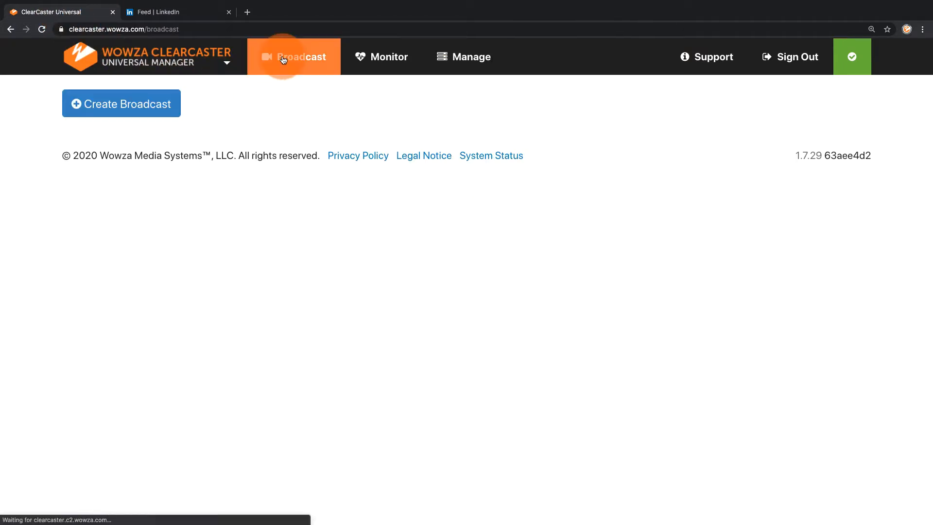
click(148, 108)
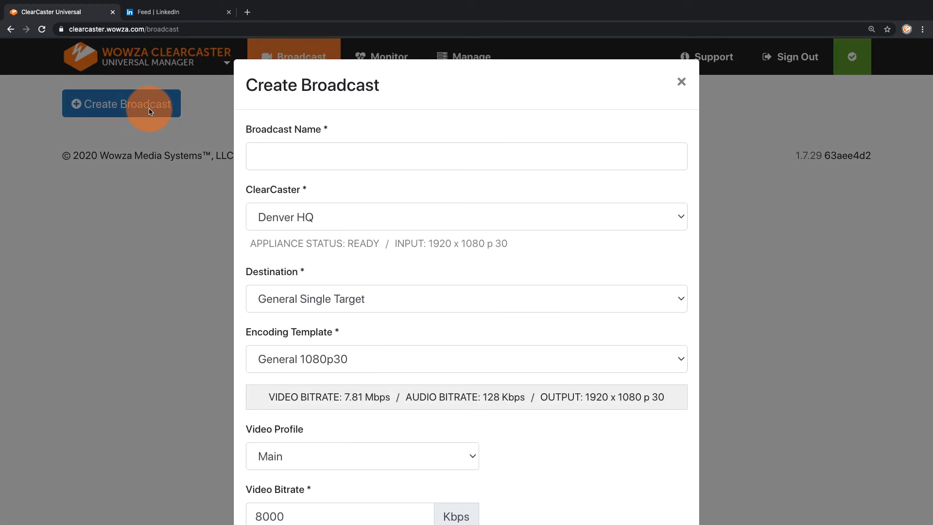
click(277, 152)
text(Hey every)
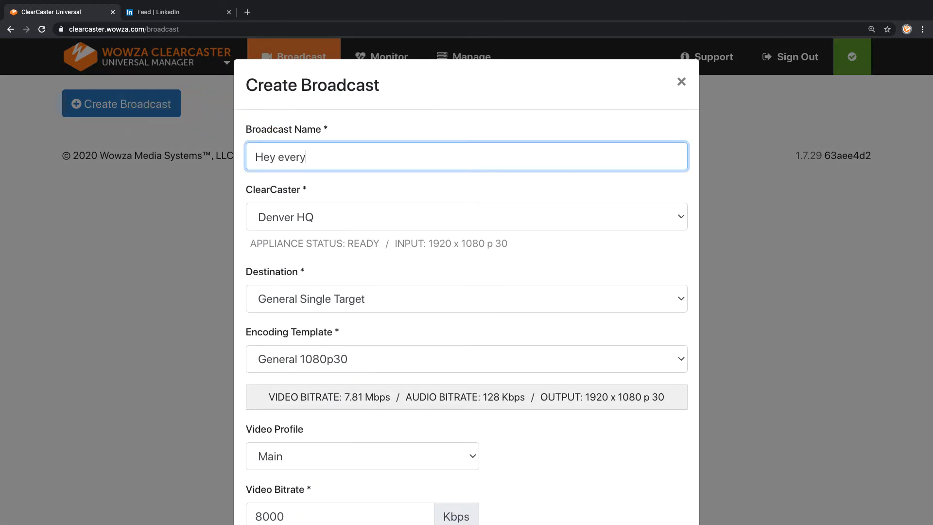
text(one, it's me!)
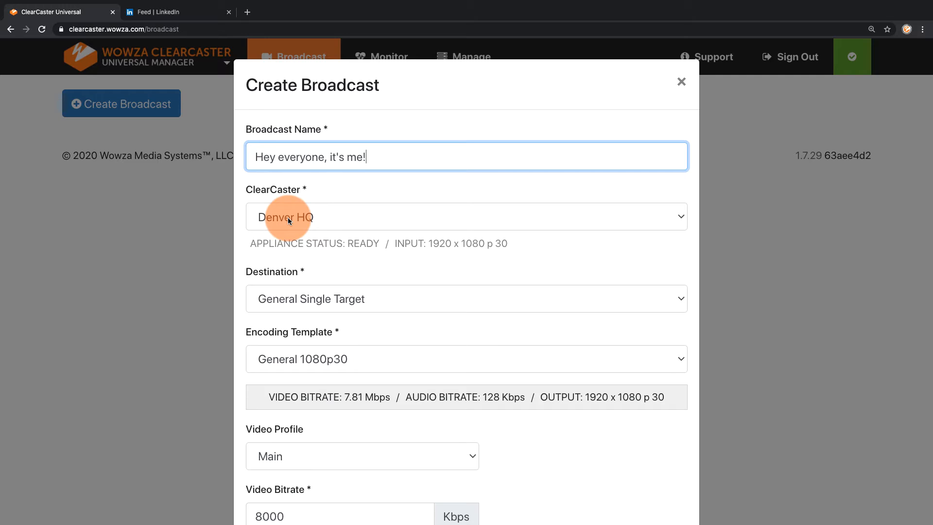
Set the broadcast's destination to LinkedIn Live and its encoding template to LinkedIn 1080p30
click(308, 298)
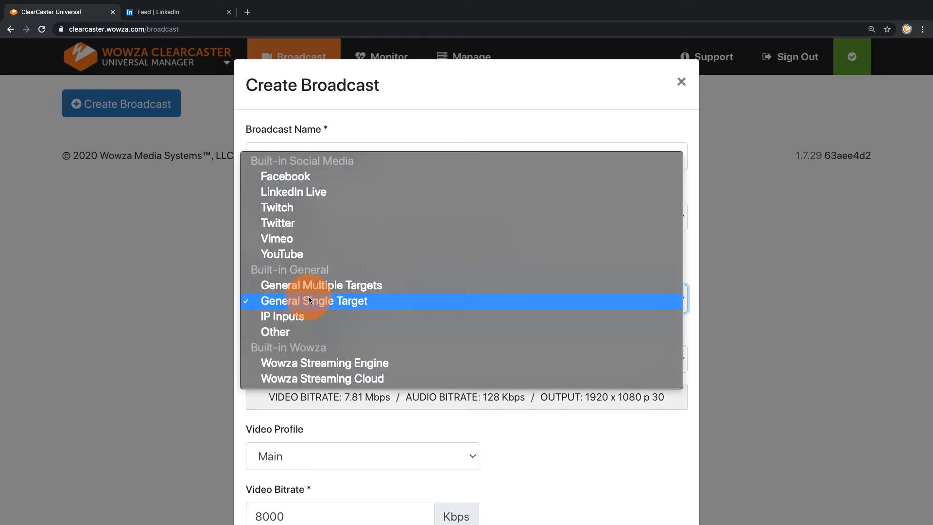
key(Escape)
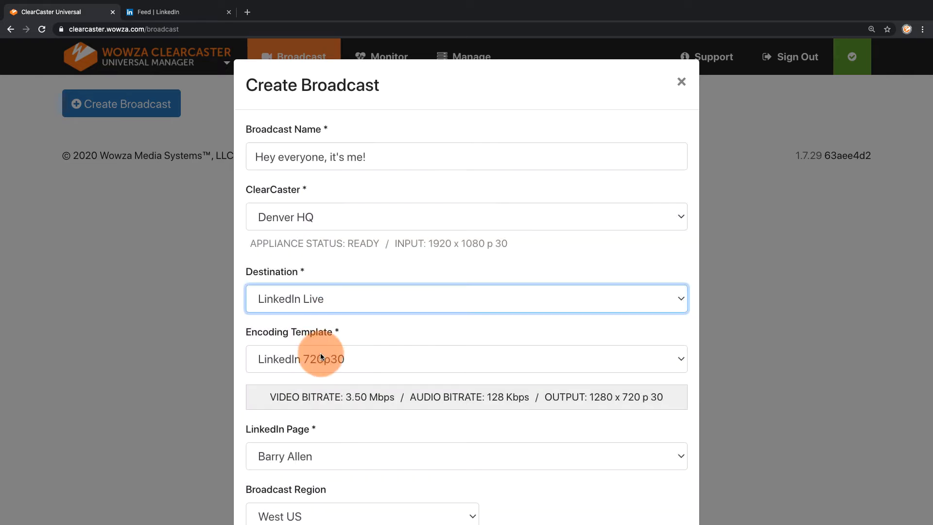
click(320, 353)
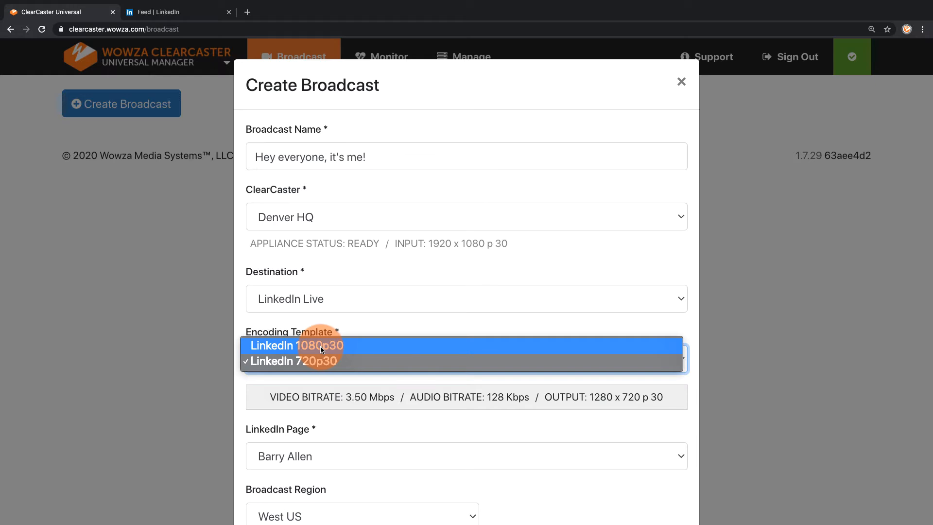
click(320, 346)
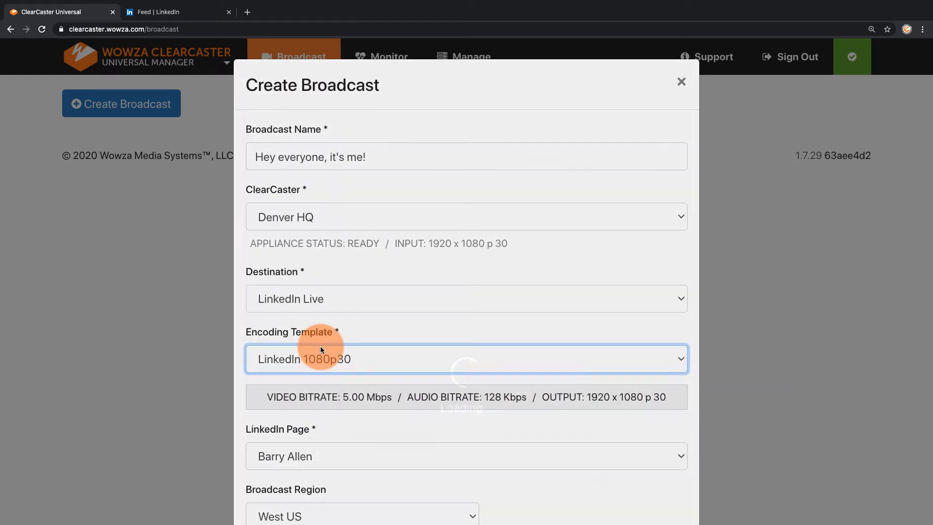
Keep the member's personal profile as the LinkedIn page and create the broadcast
scroll(321, 350, down, 4)
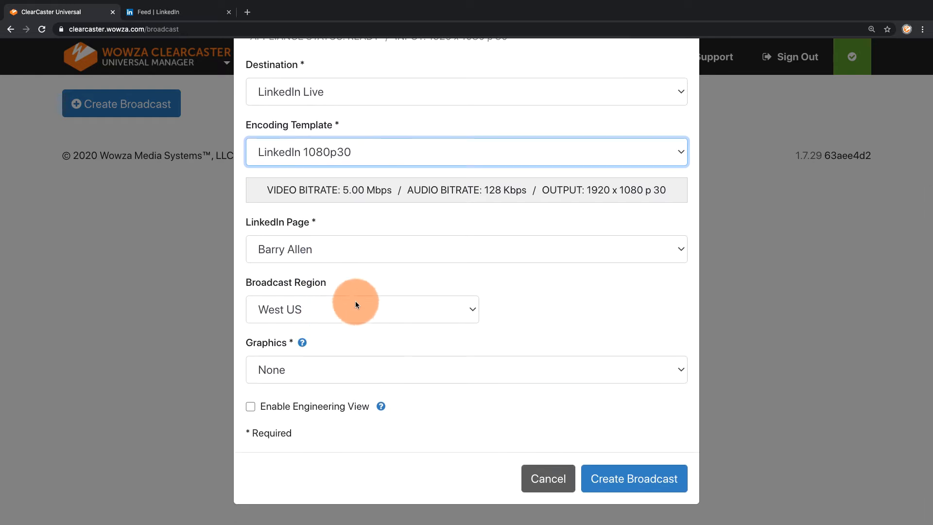
click(356, 254)
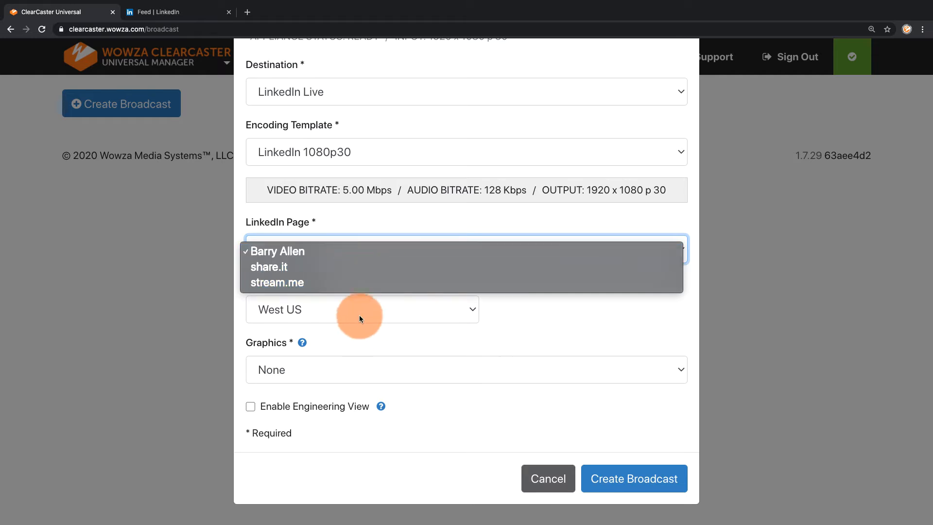
click(356, 338)
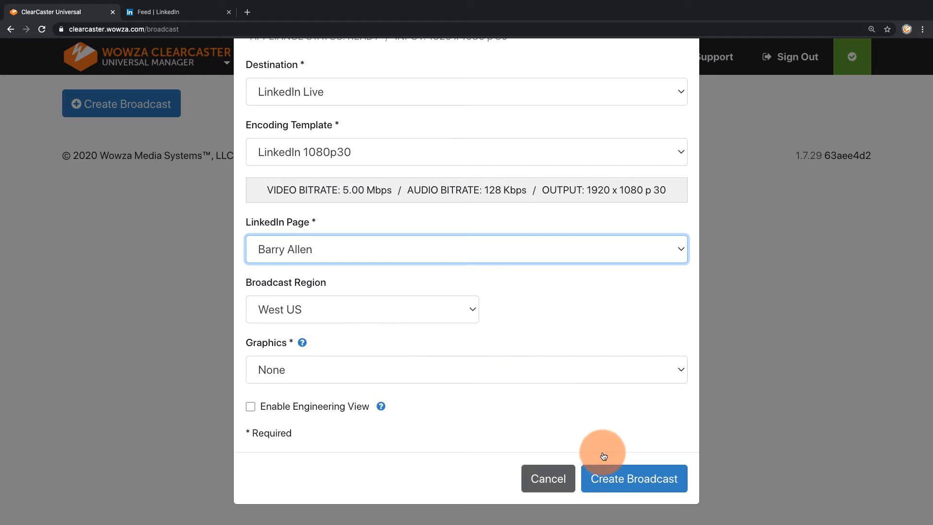
click(610, 478)
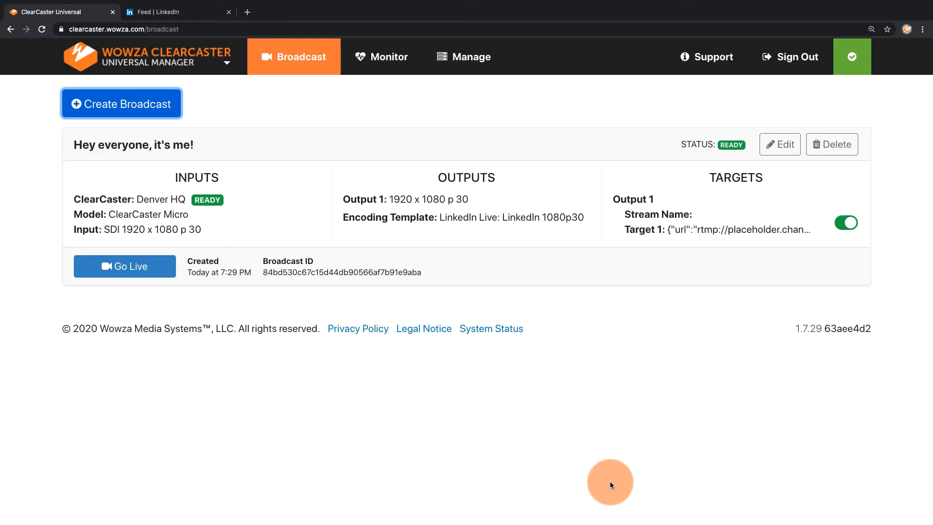
Start a second broadcast named "Welcome to Share.it and checkout this timescape I'd like to share with everyone."
click(114, 107)
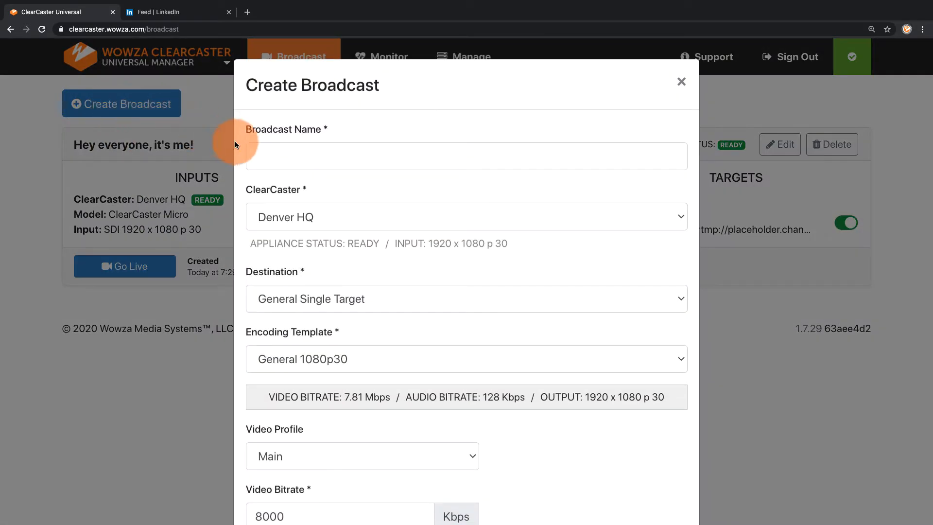
click(254, 154)
text(Welcome to)
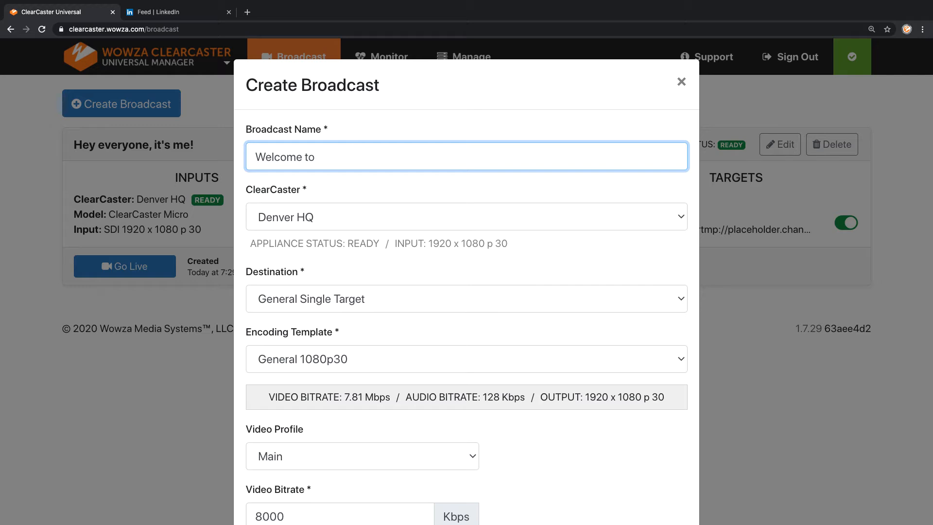
text( Share.it and checkout this )
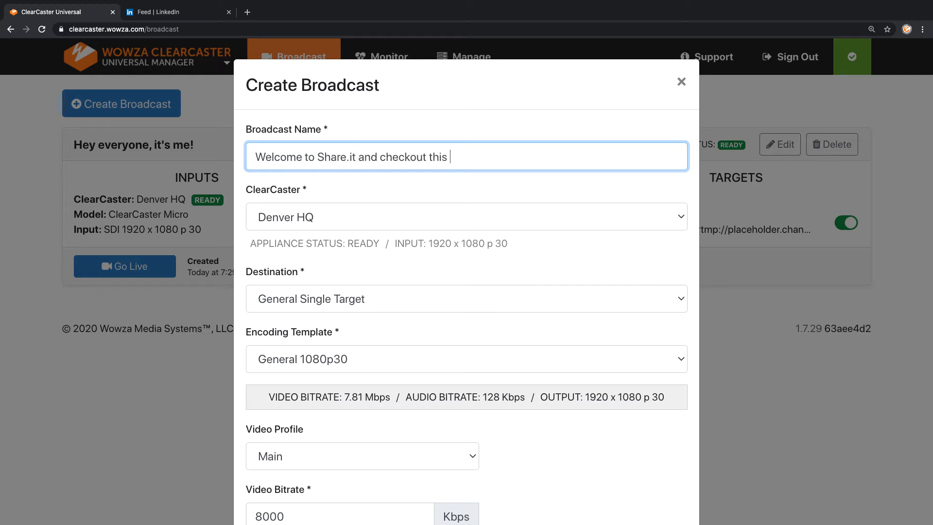
text(timescape I'd like to share with everyone.)
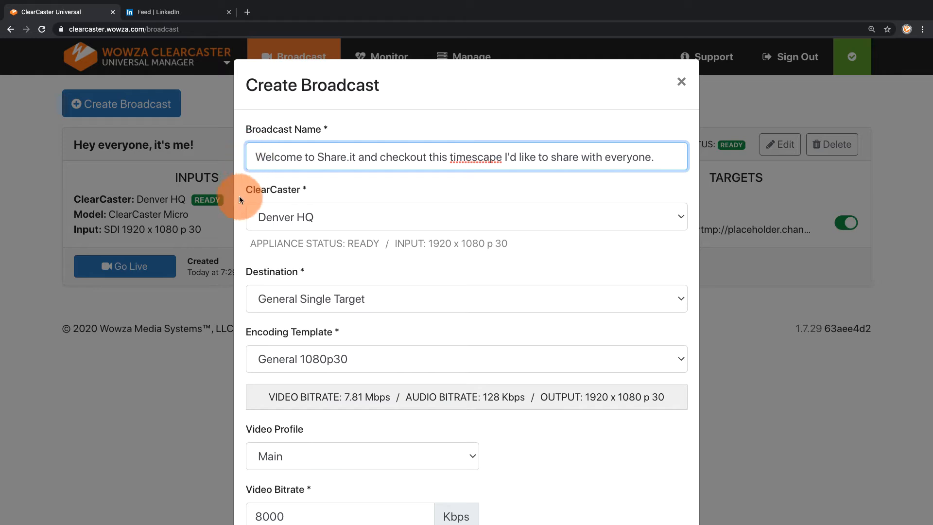
Choose LinkedIn Live as the second broadcast's destination and LinkedIn 1080p30 as its encoding template
click(265, 290)
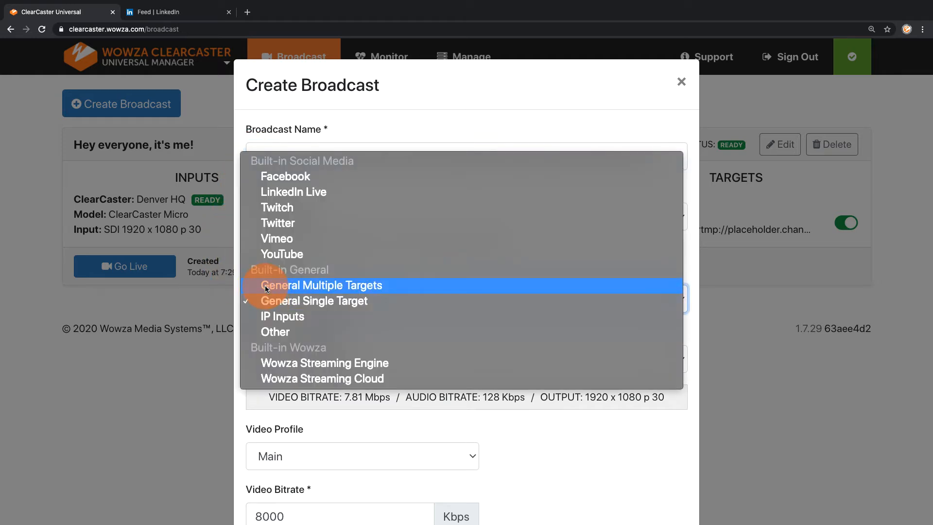
click(293, 193)
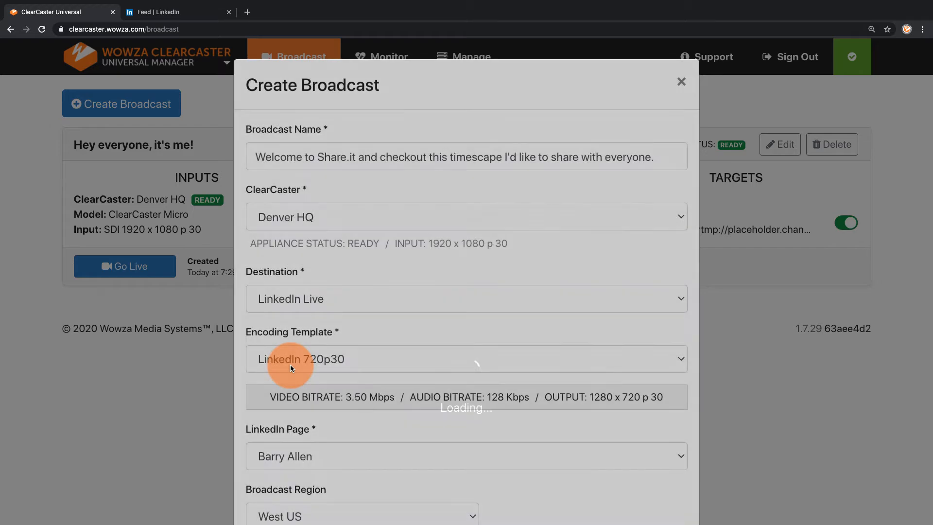
click(290, 365)
click(295, 345)
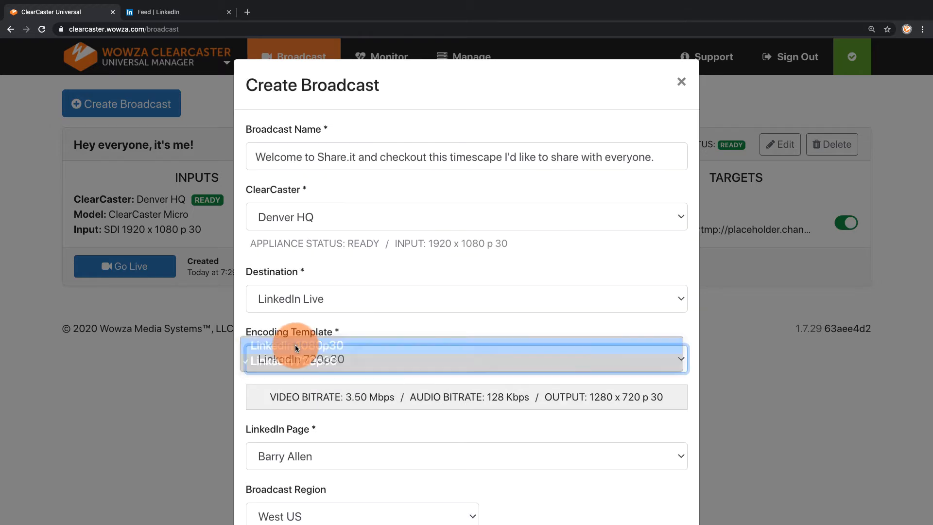
Set the second broadcast's LinkedIn page to share.it
scroll(296, 348, down, 4)
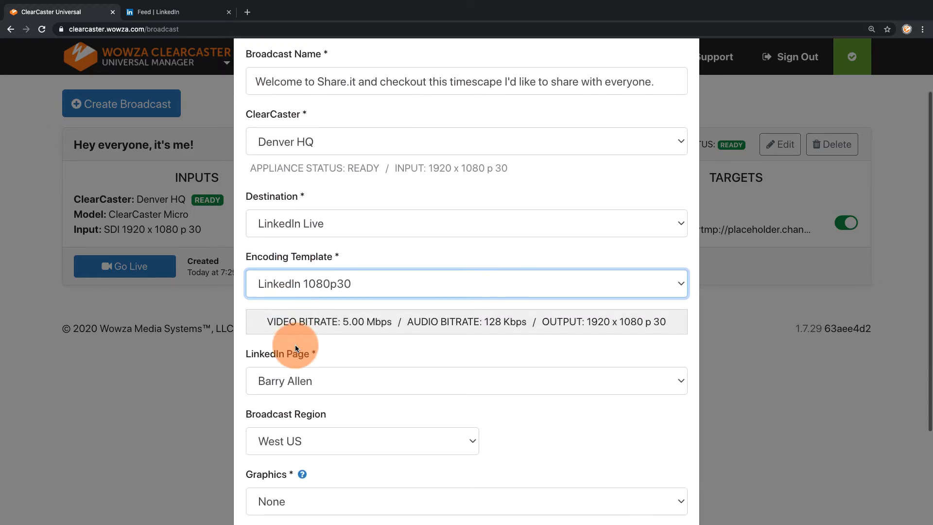
click(312, 274)
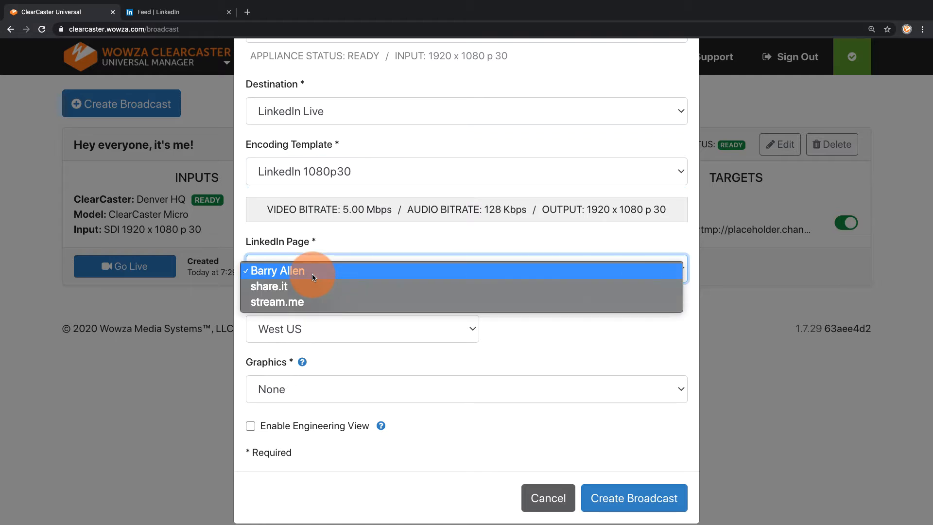
click(314, 290)
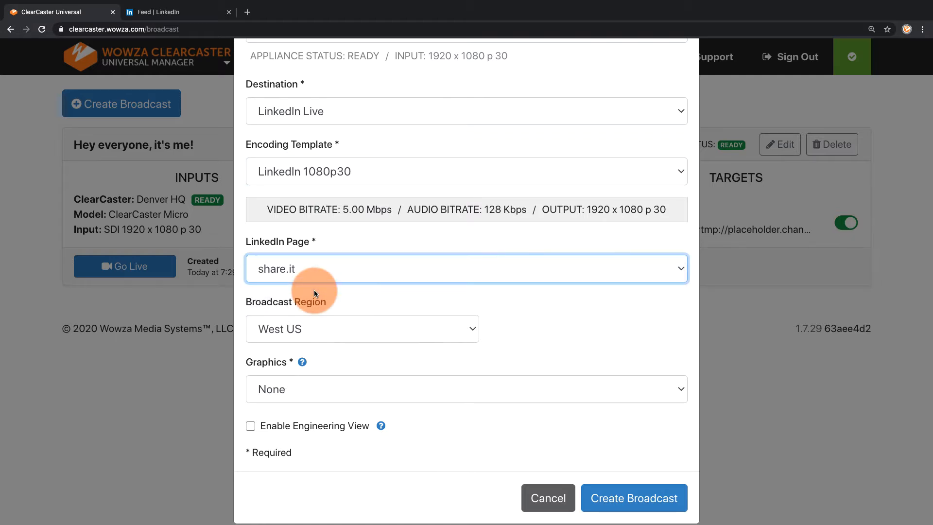
Set the graphics to "Built-in: share.it" and create the second broadcast
click(317, 392)
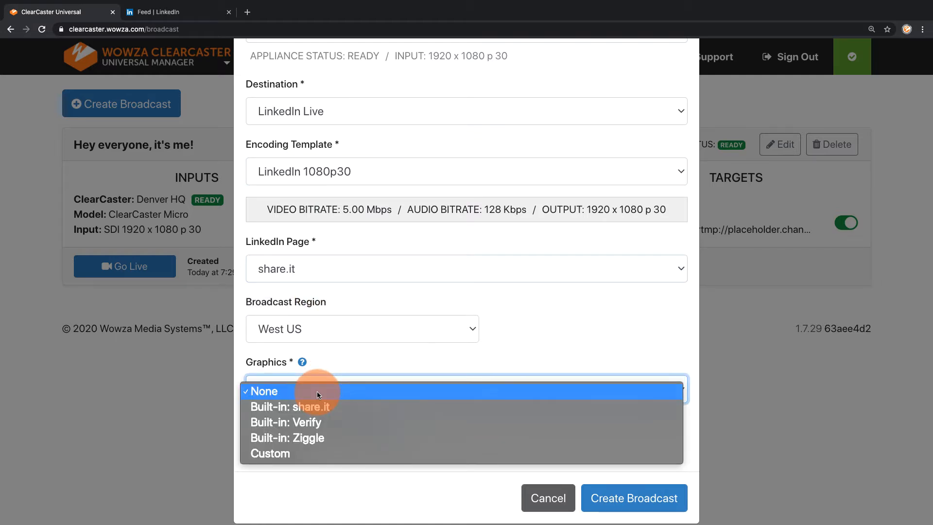
click(322, 407)
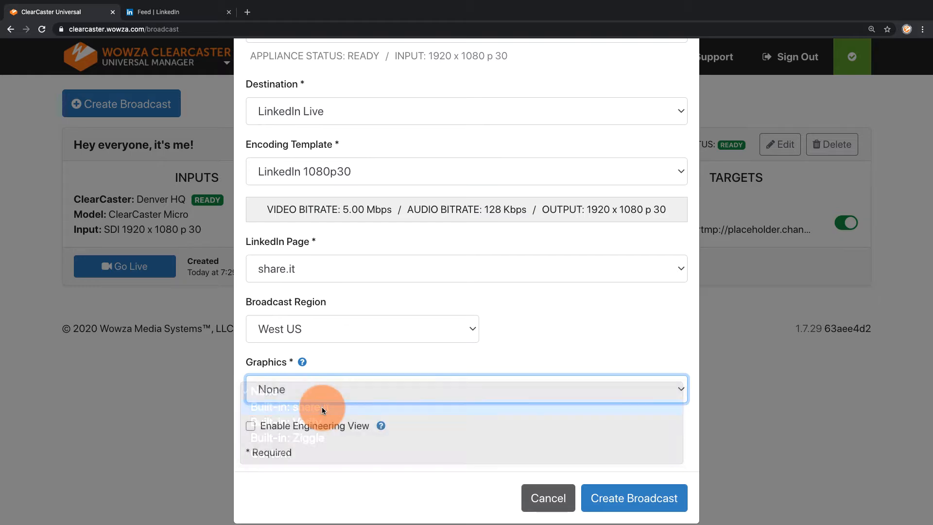
click(628, 497)
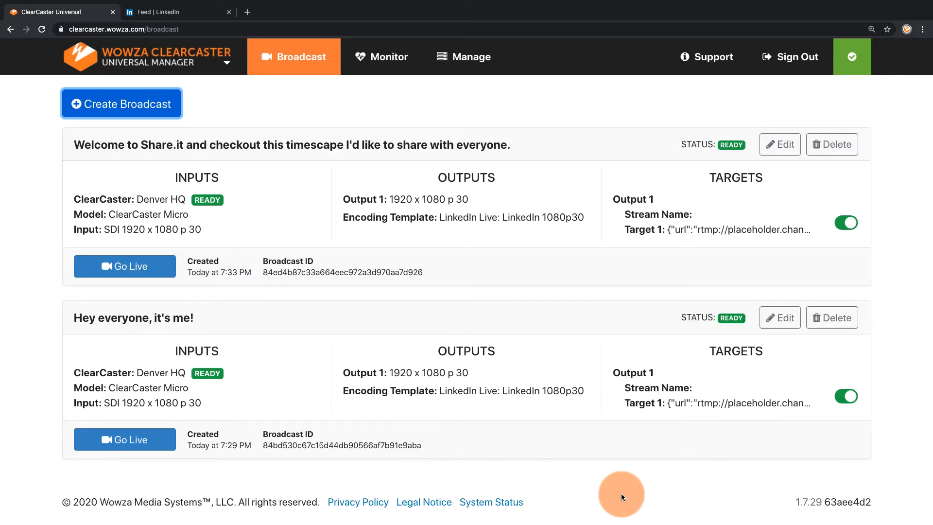
Go live with the "Hey everyone, it's me!" broadcast
click(338, 290)
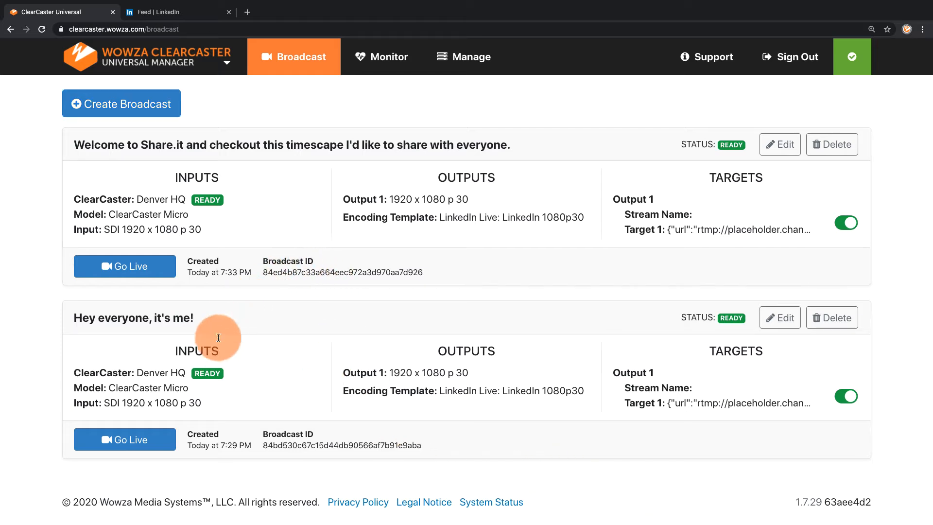
click(144, 442)
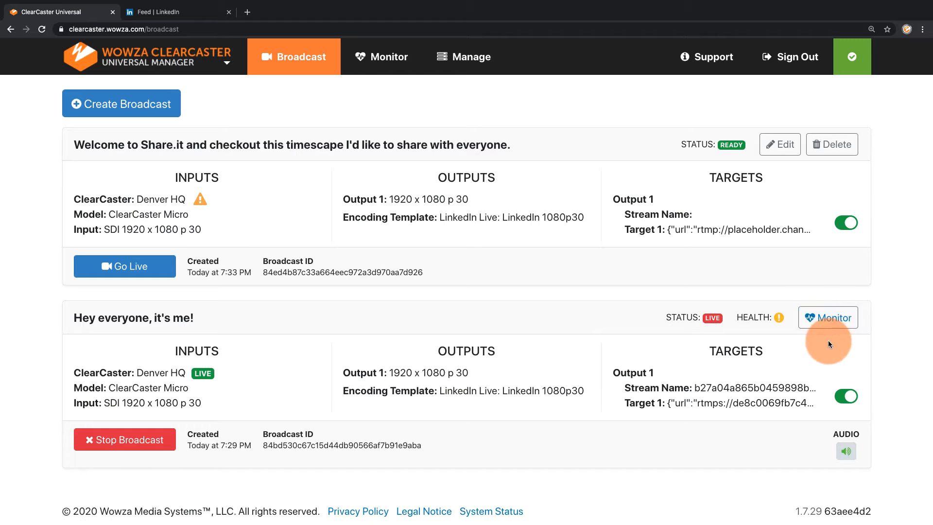
Switch to LinkedIn, view the "Hey everyone, it's me!" live video, and open the member's posts and activity
click(194, 17)
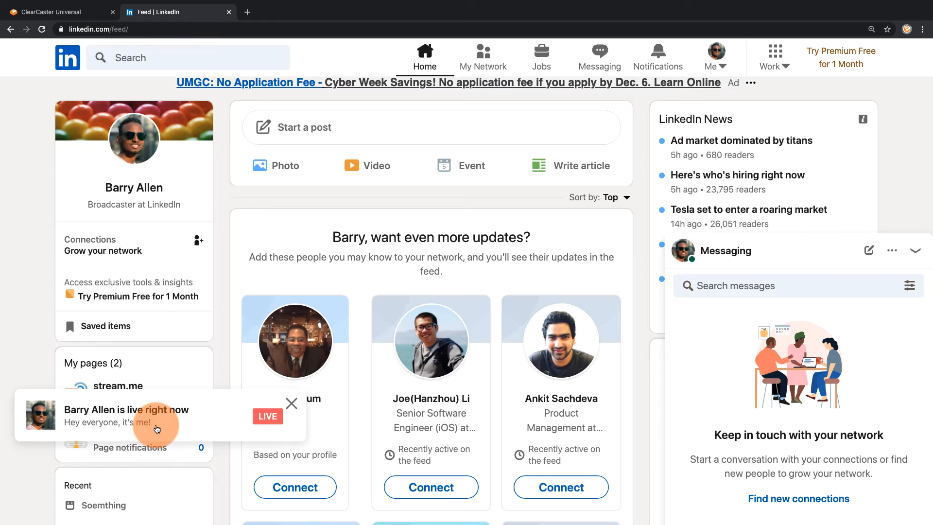
click(156, 427)
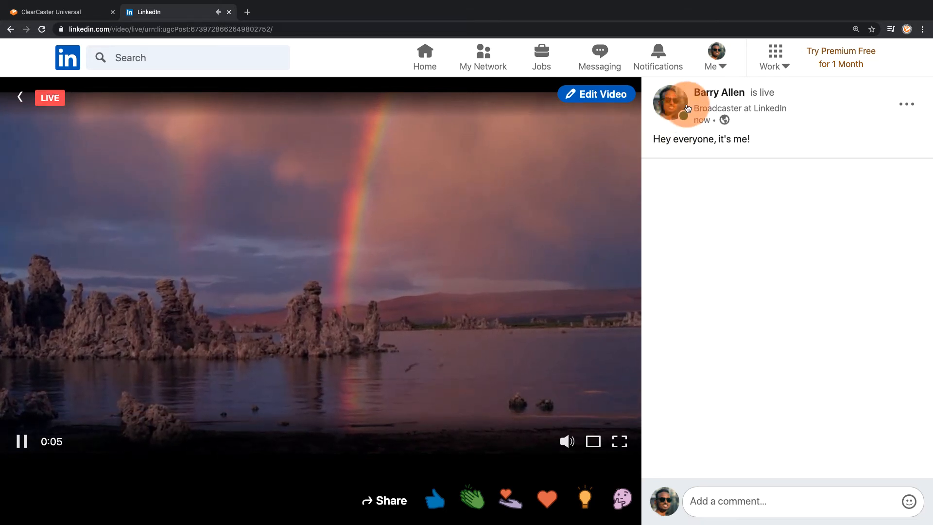
click(716, 63)
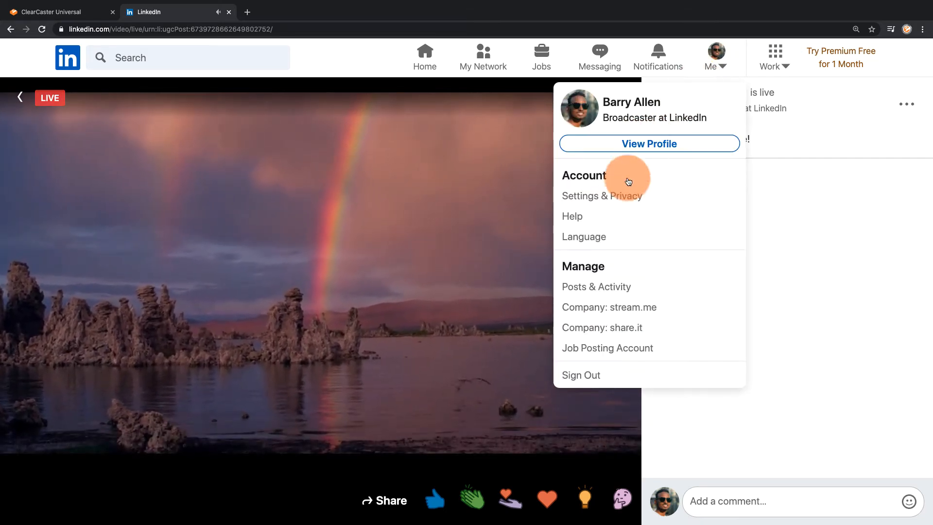
click(618, 288)
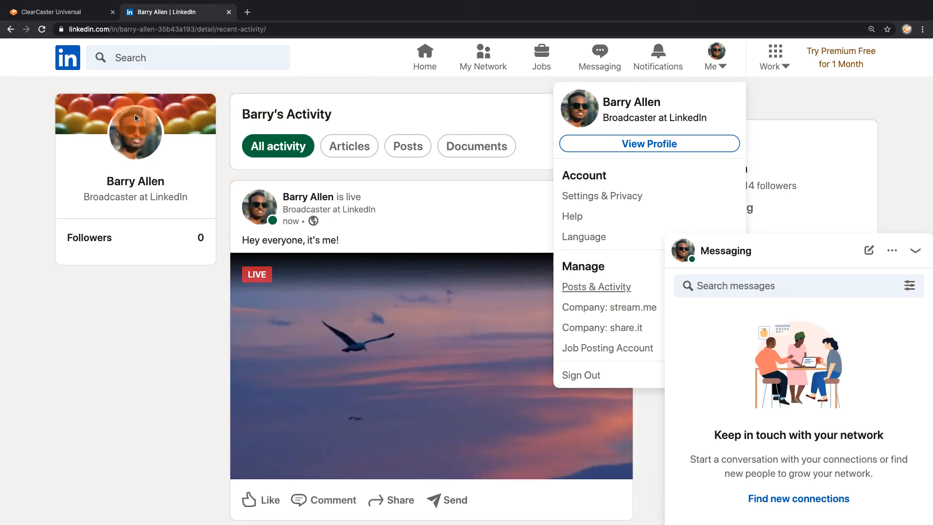
Switch back to ClearCaster and examine the health, encoding output and appliance readings of the "Hey everyone, it's me!" broadcast
click(88, 17)
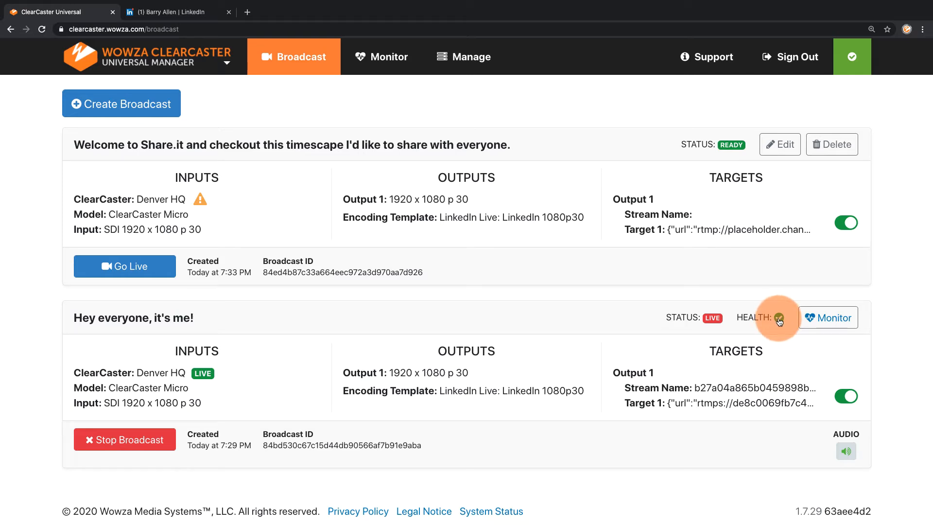
click(826, 318)
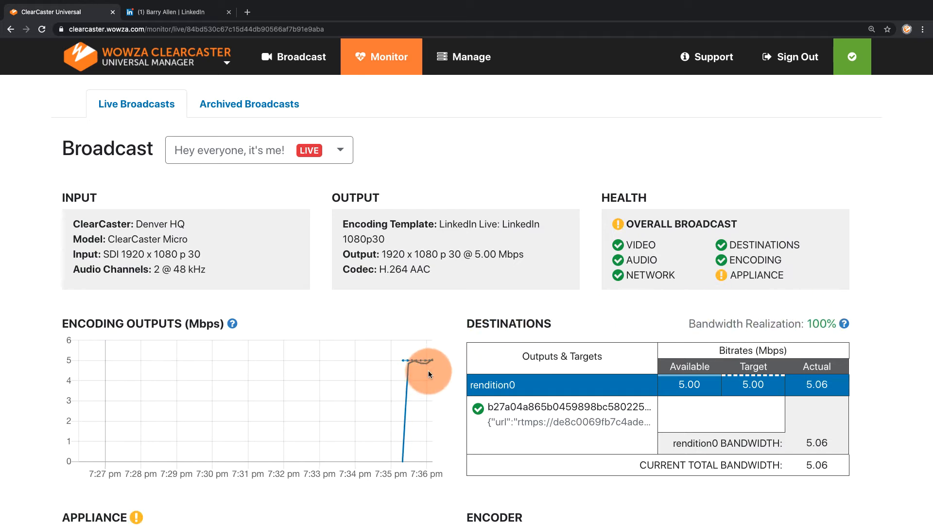
mouse_move(427, 373)
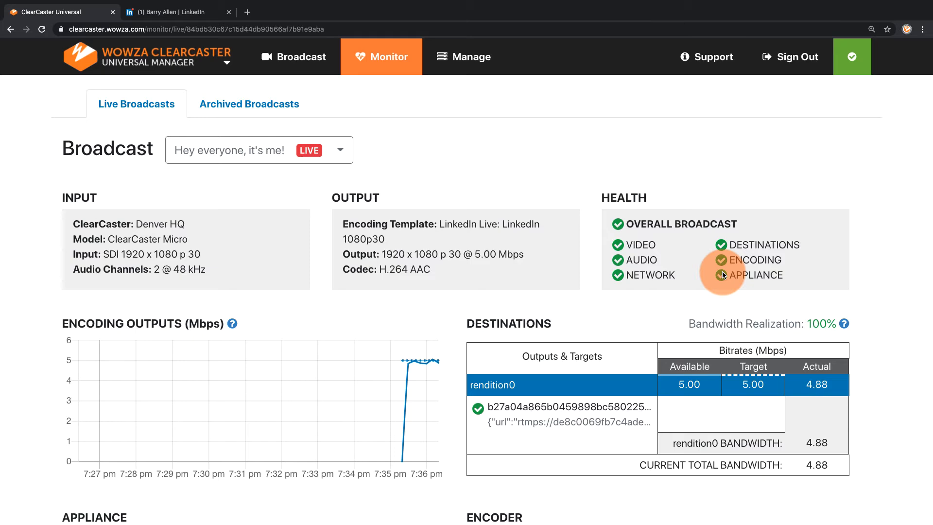
scroll(723, 275, down, 6)
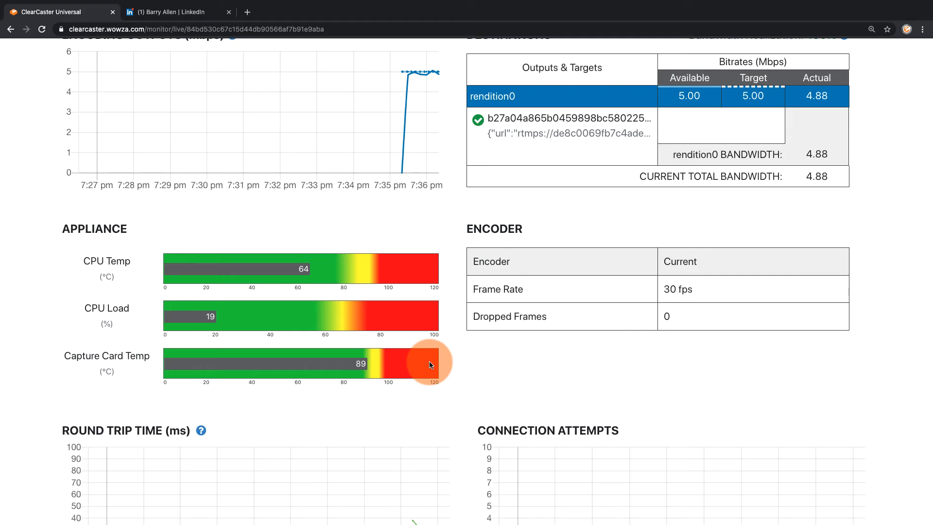
Return to the broadcast list and stop the "Hey everyone, it's me!" broadcast
scroll(430, 363, up, 6)
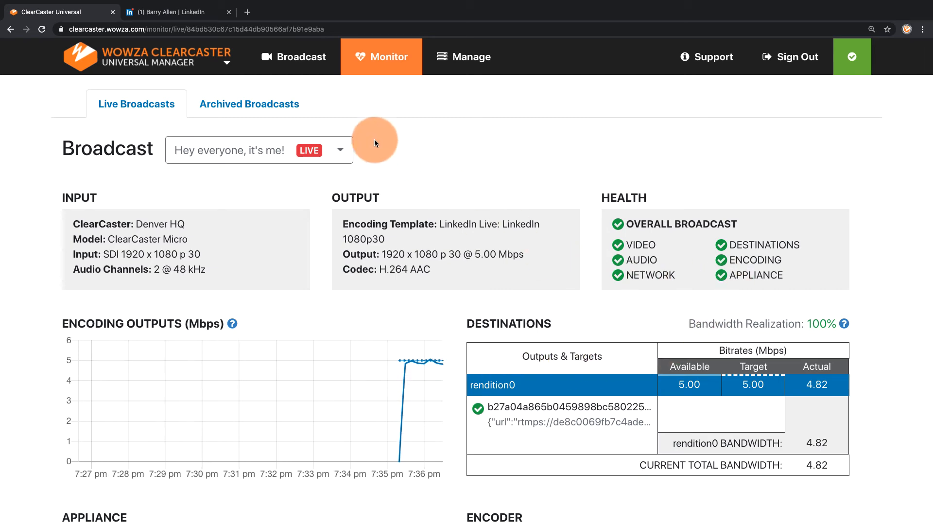
click(301, 56)
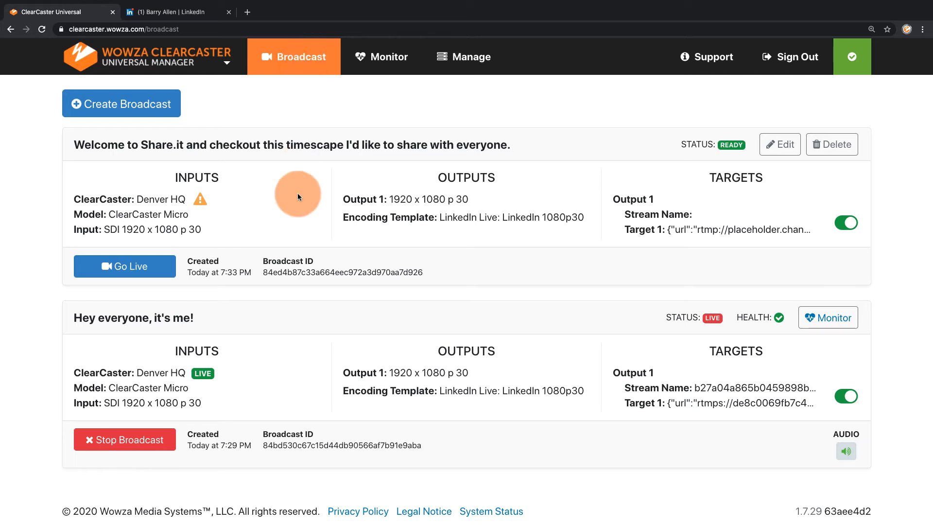
click(142, 439)
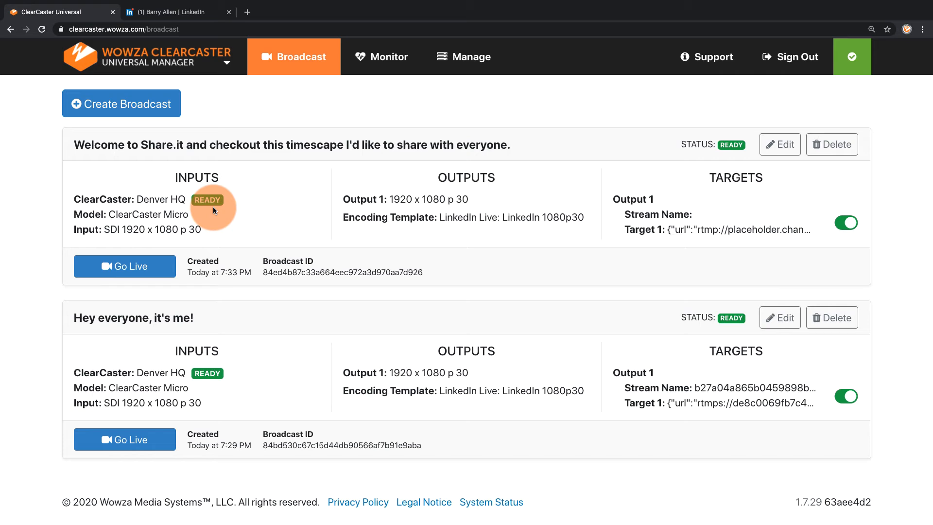
Open the share.it graphics package and review the design of Slate #2
click(463, 73)
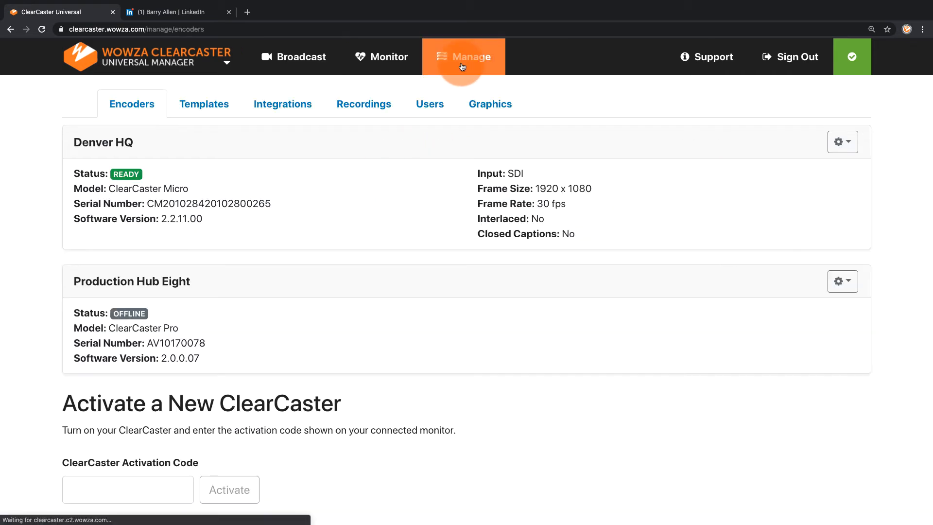
click(484, 103)
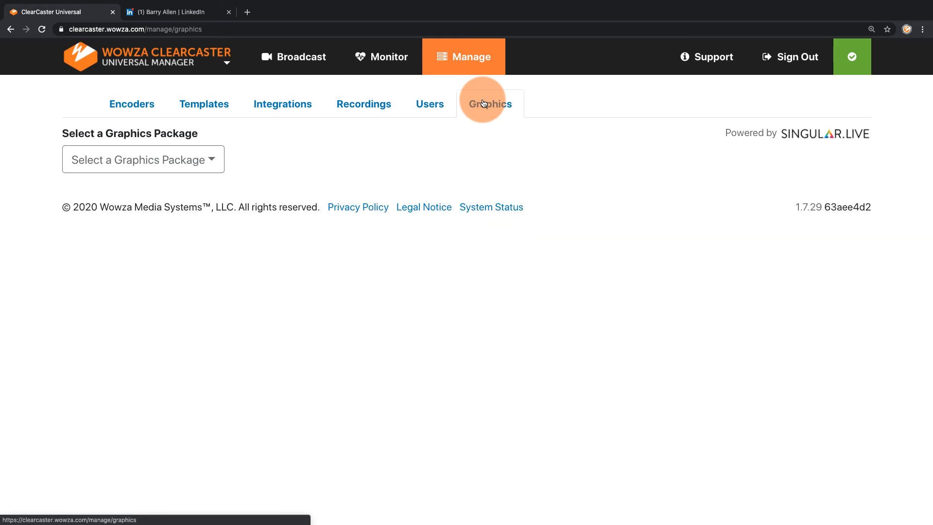
click(202, 166)
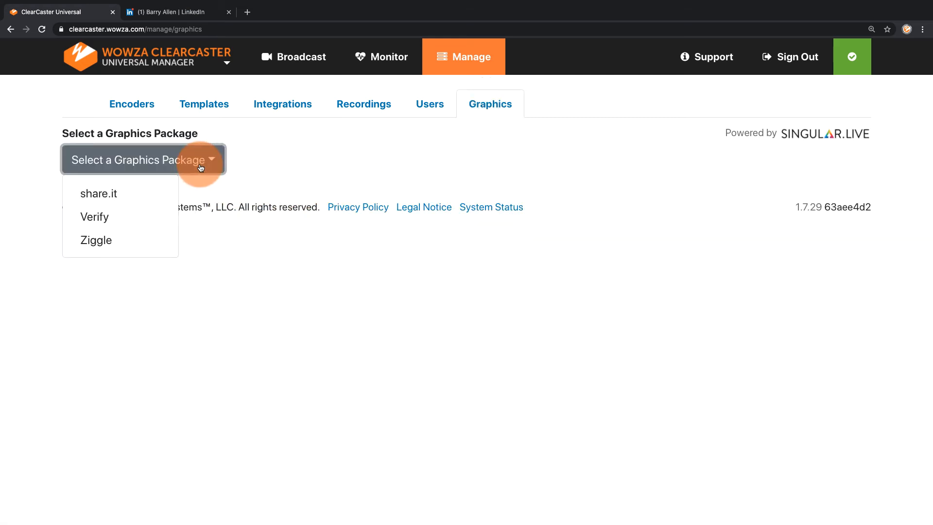
click(123, 196)
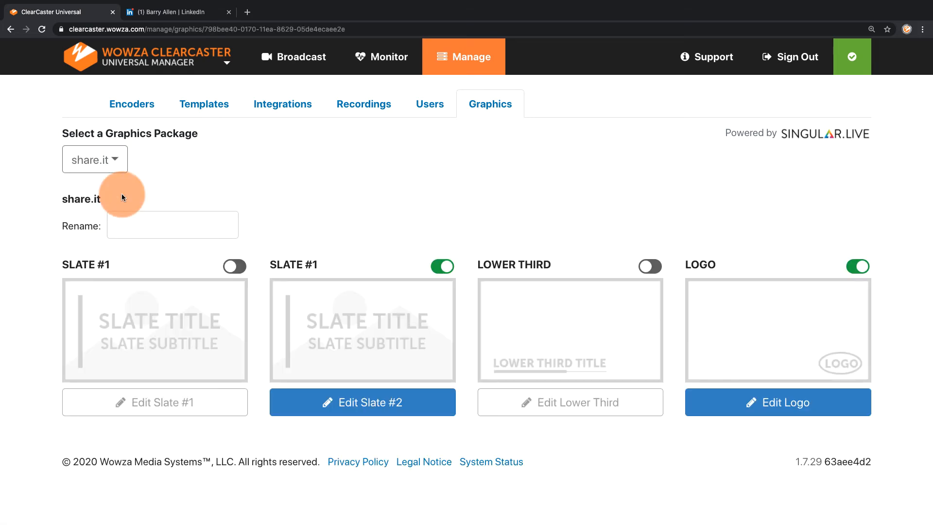
click(369, 401)
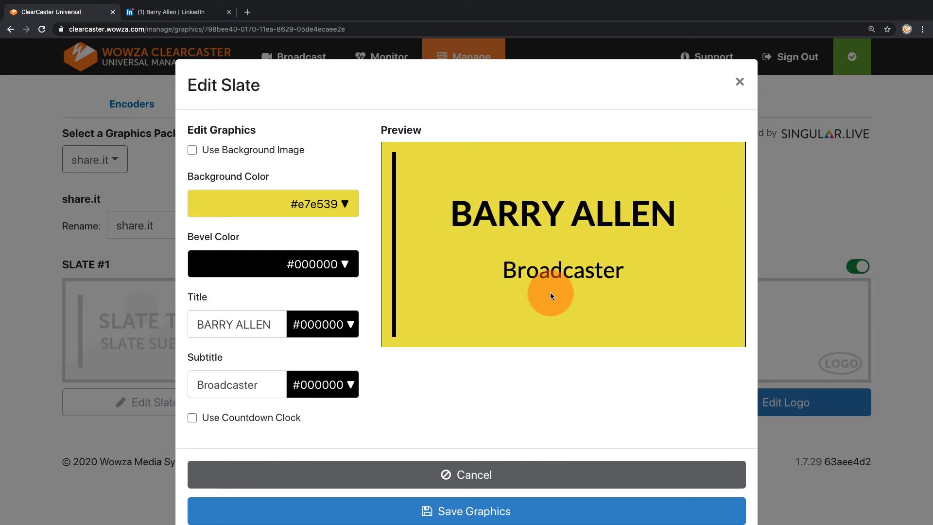
click(737, 83)
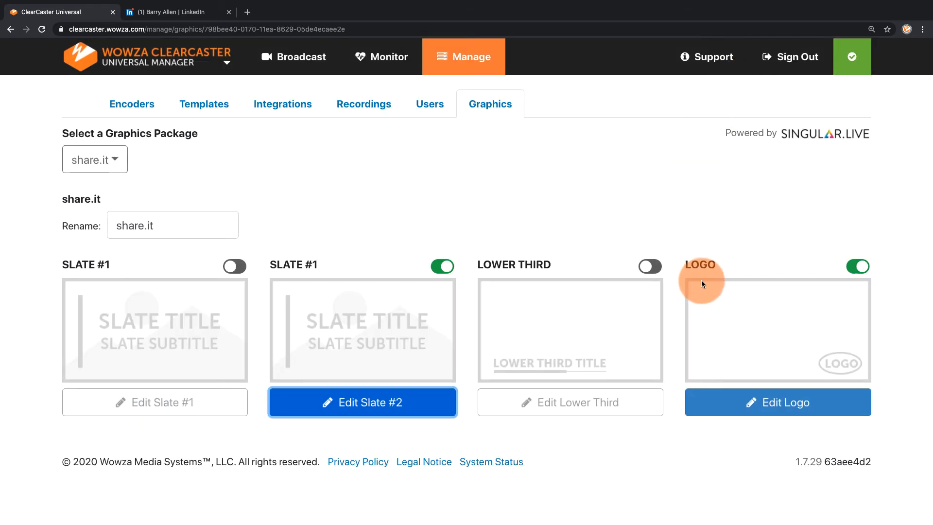
Move the share.it package's logo to the lower-left area of the video frame
click(750, 400)
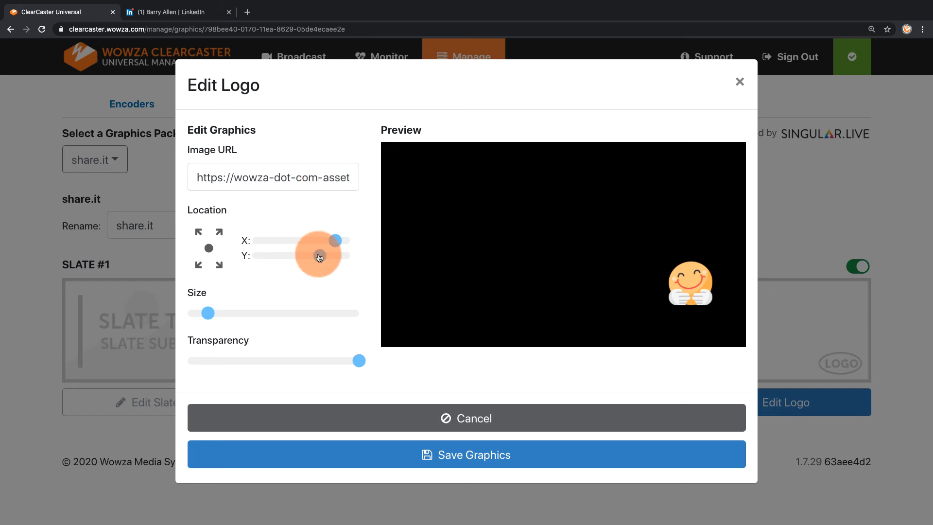
drag(319, 257, 262, 241)
Enlarge the logo slightly and make it partly transparent, saving the graphics
click(210, 313)
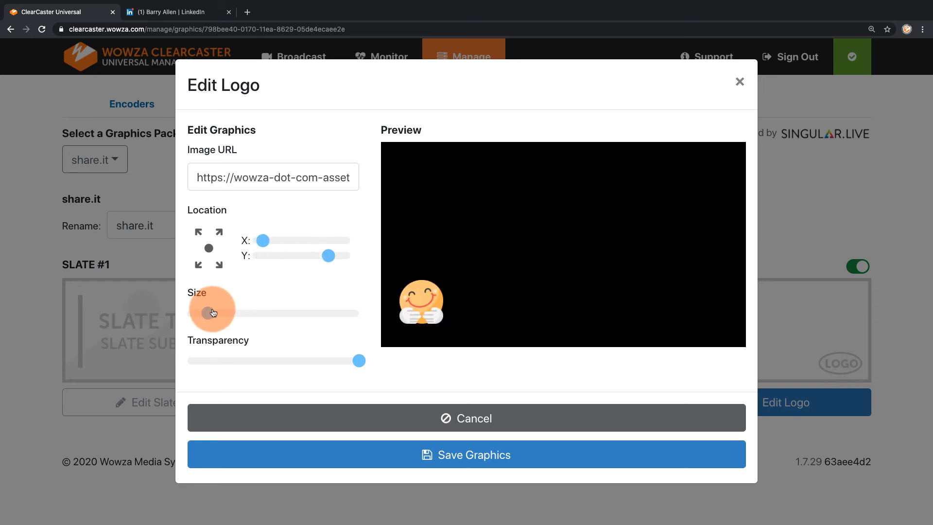
drag(213, 313, 216, 314)
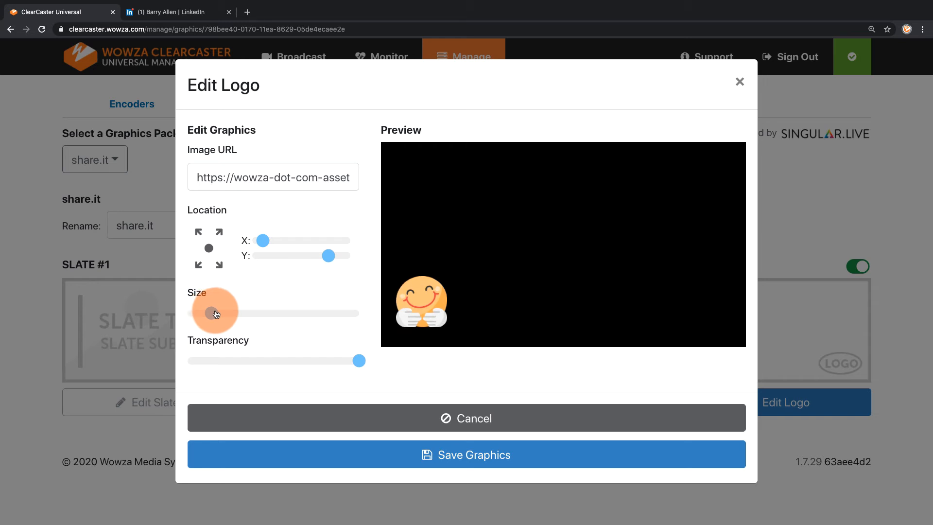
drag(359, 361, 315, 362)
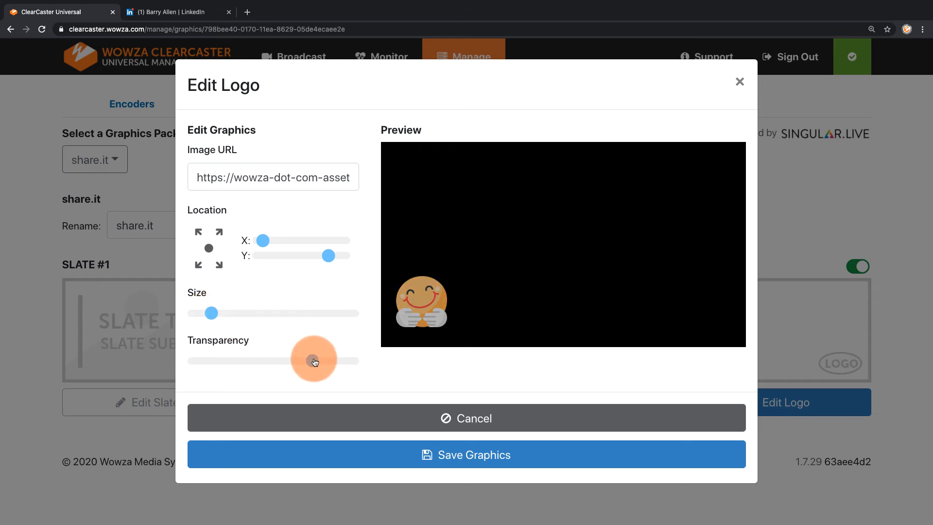
click(354, 456)
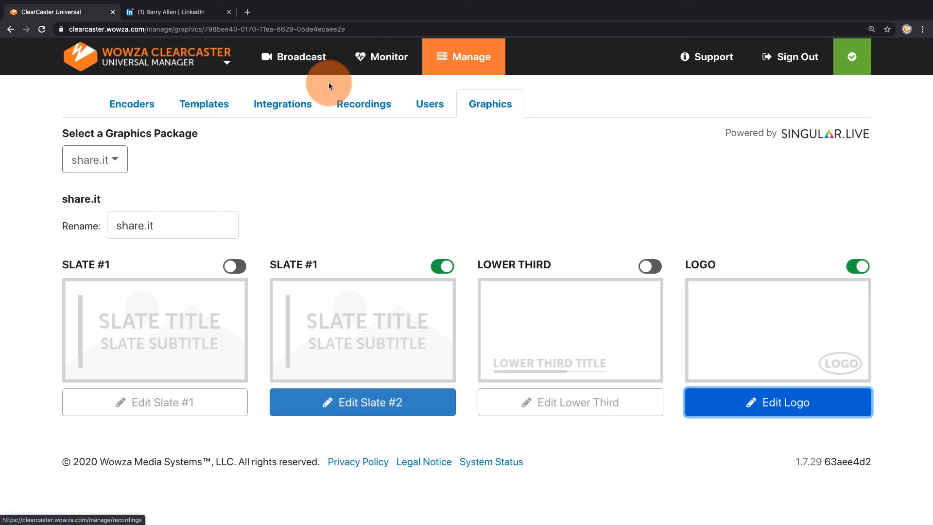
Return to the broadcast list and go live with the "Welcome to Share.it" broadcast
click(311, 67)
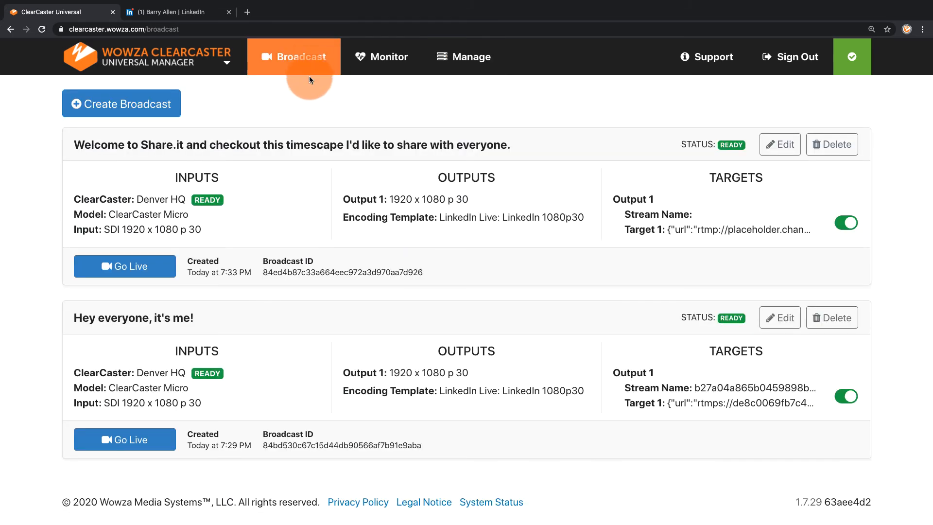
click(145, 265)
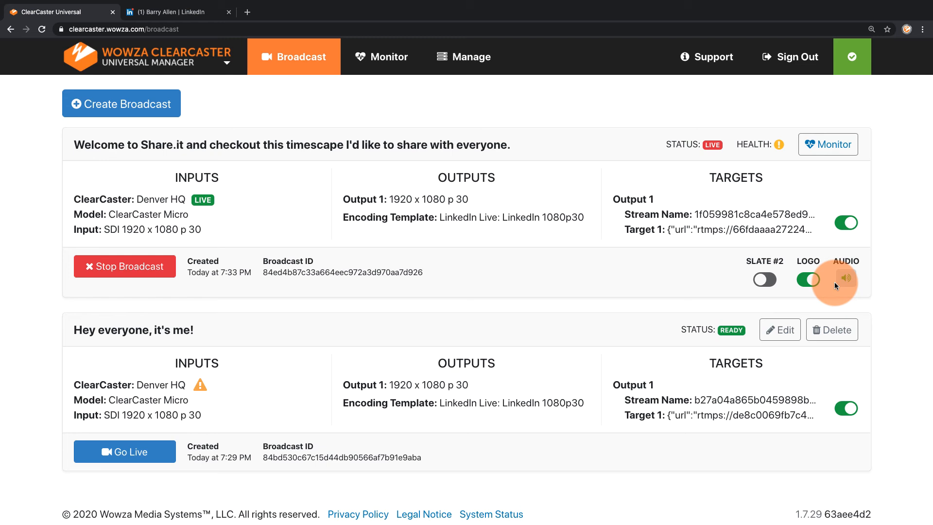
Examine the "Welcome to Share.it" broadcast's health, bitrates, appliance warning and temperature readings
click(780, 147)
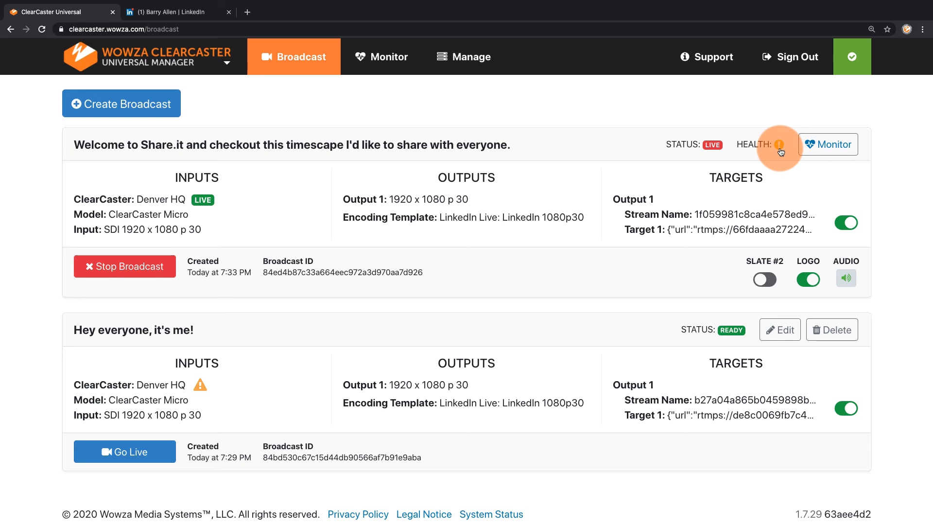
click(828, 143)
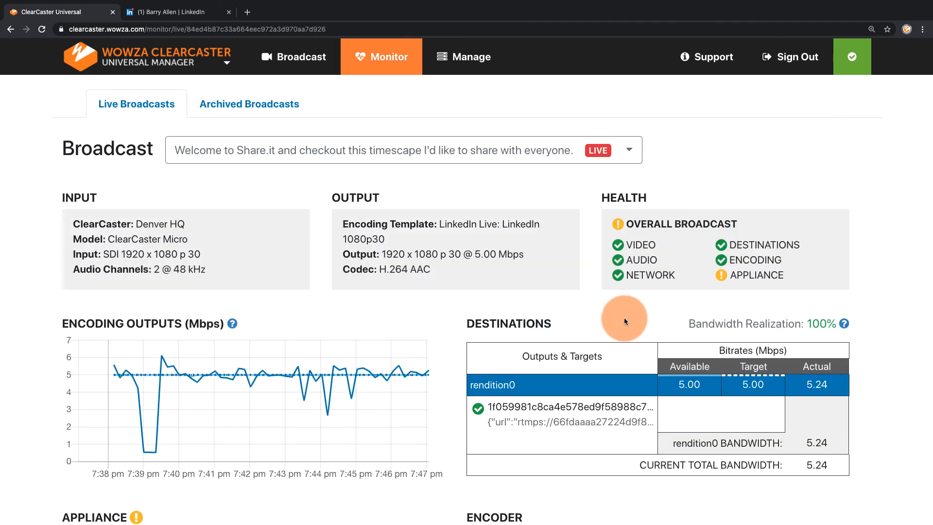
mouse_move(328, 416)
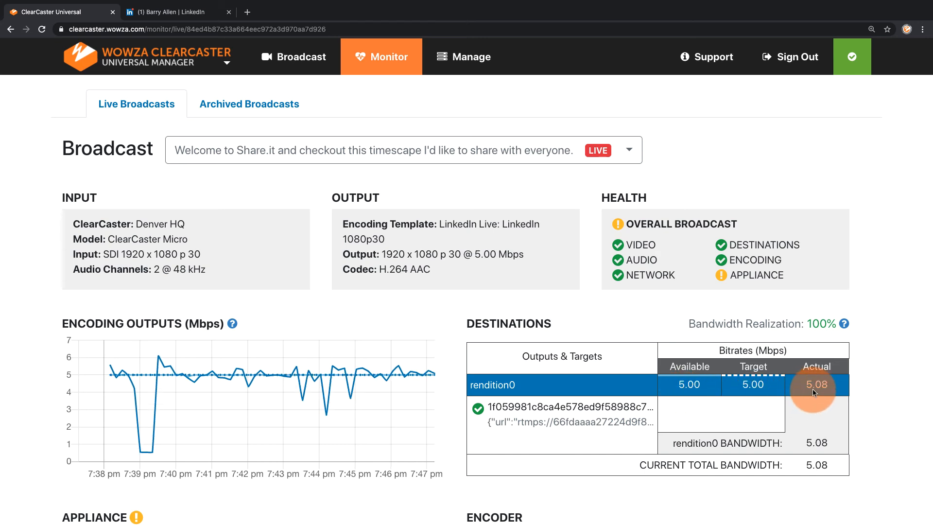
mouse_move(723, 275)
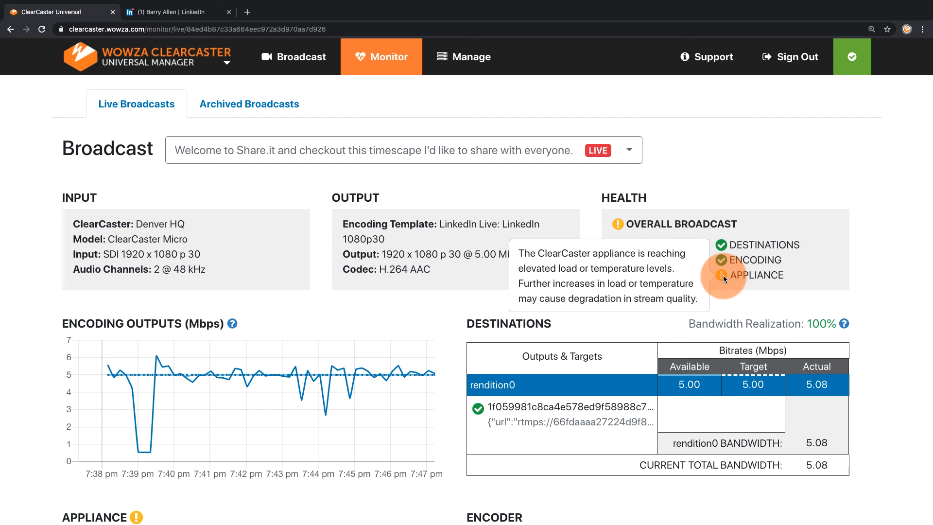
scroll(723, 275, down, 6)
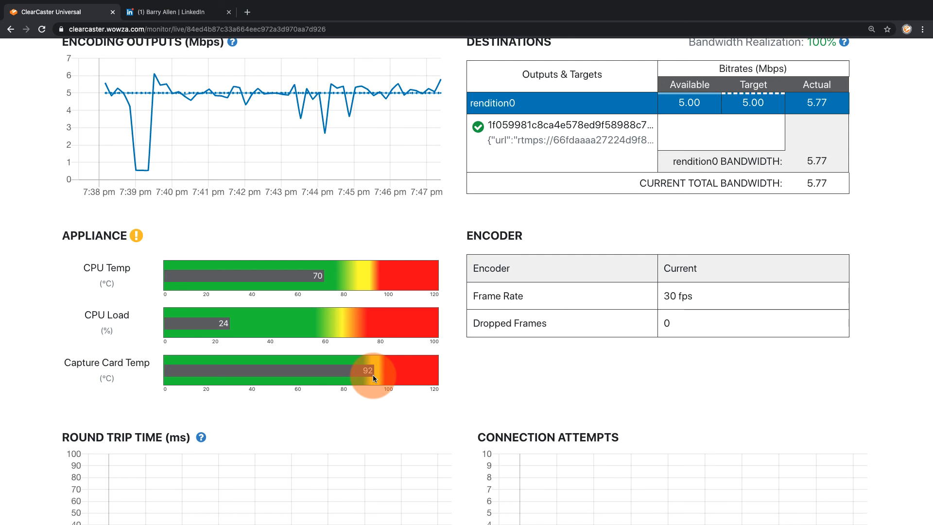
scroll(373, 377, up, 2)
scroll(374, 377, up, 4)
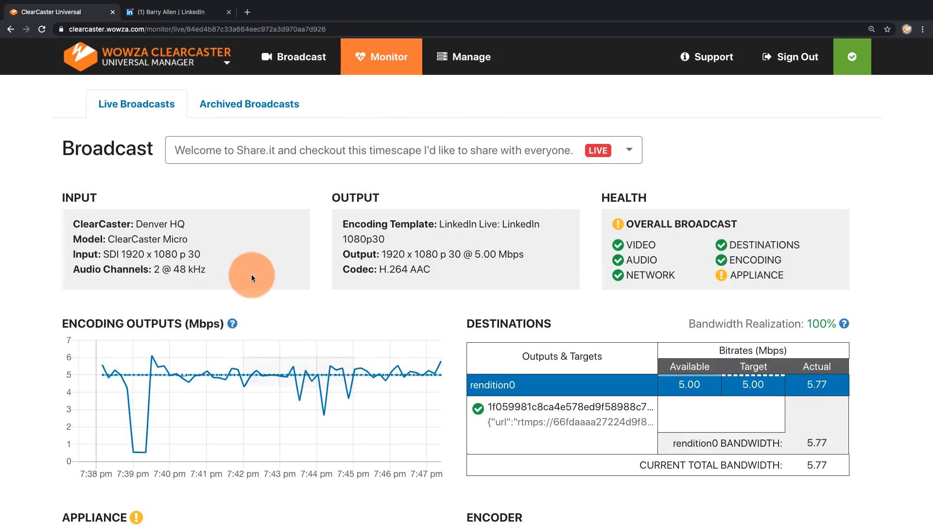
Switch to LinkedIn and view the live "Welcome to Share.it" post on the share.it company page
click(179, 11)
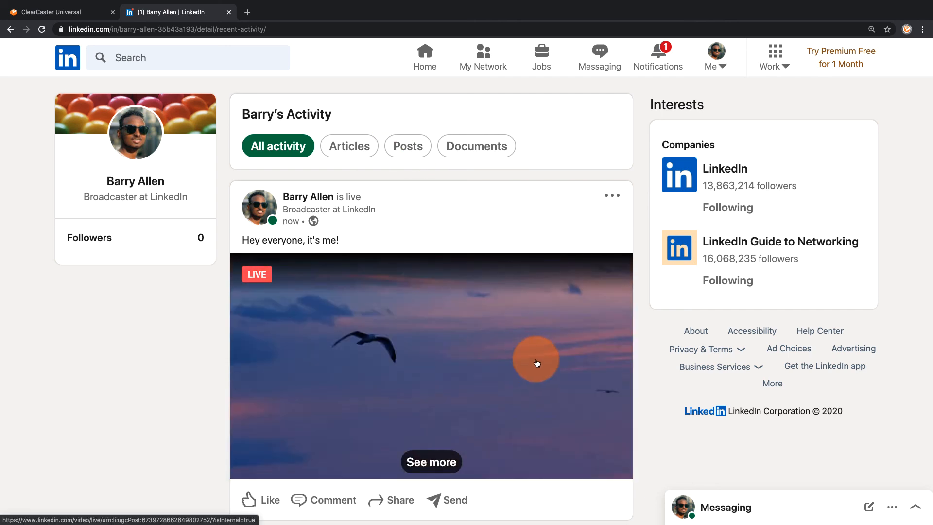
click(716, 81)
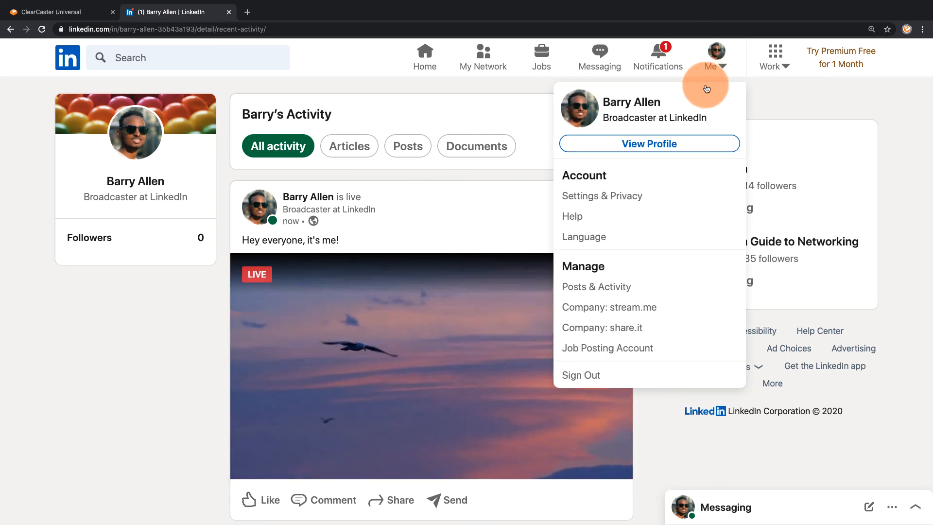
click(603, 333)
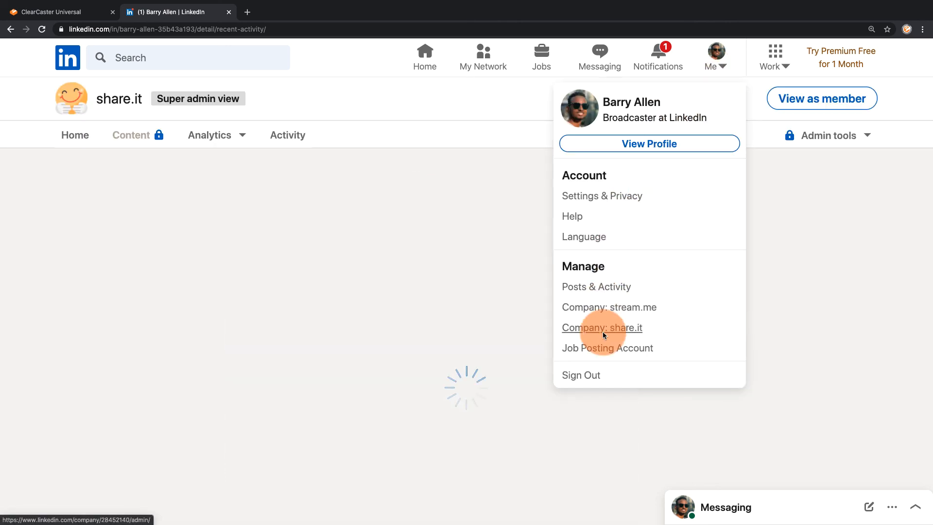
scroll(526, 300, down, 4)
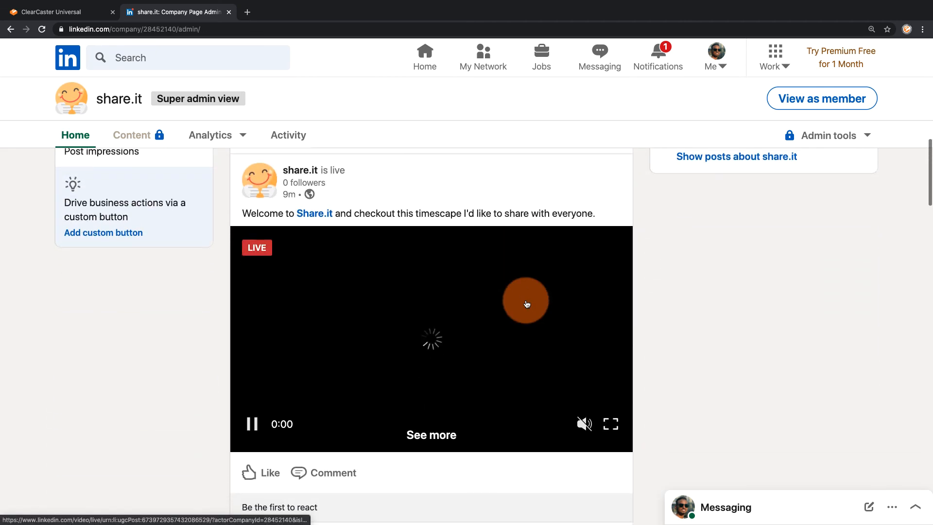